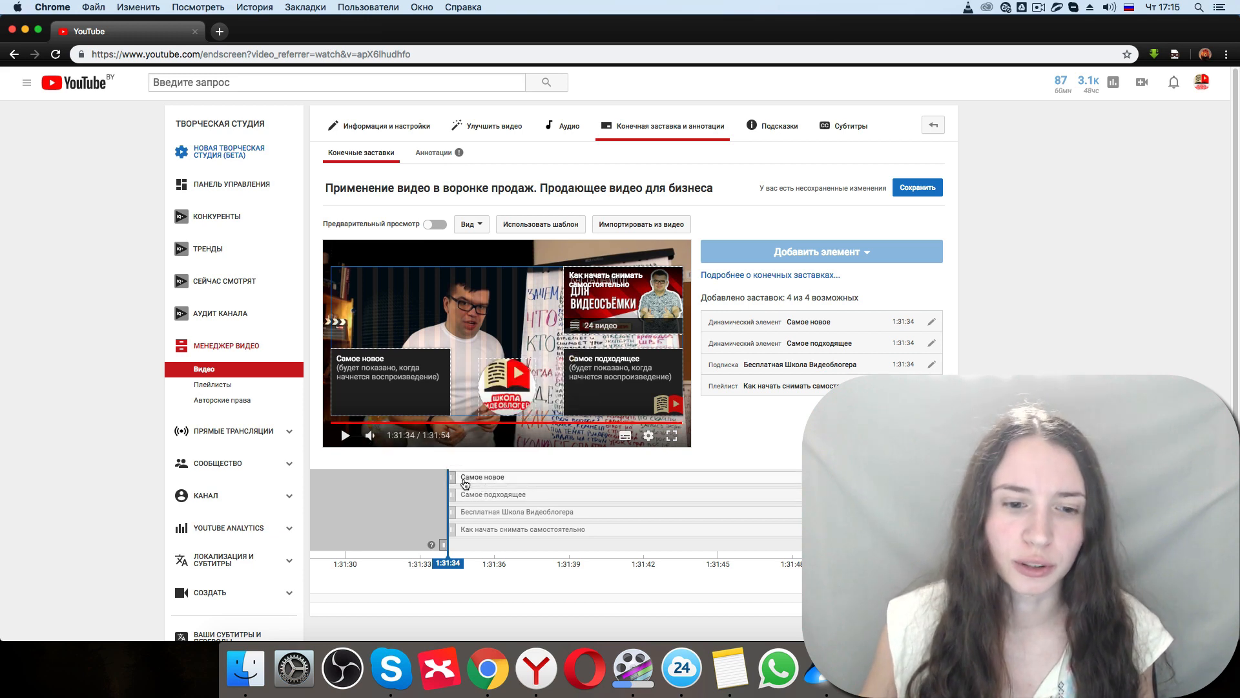
# Shift the start of the "Самое новое" element on the timeline to 1:31:39 and return it to 1:31:34.
pyautogui.moveTo(454, 478); pyautogui.dragTo(584, 478)
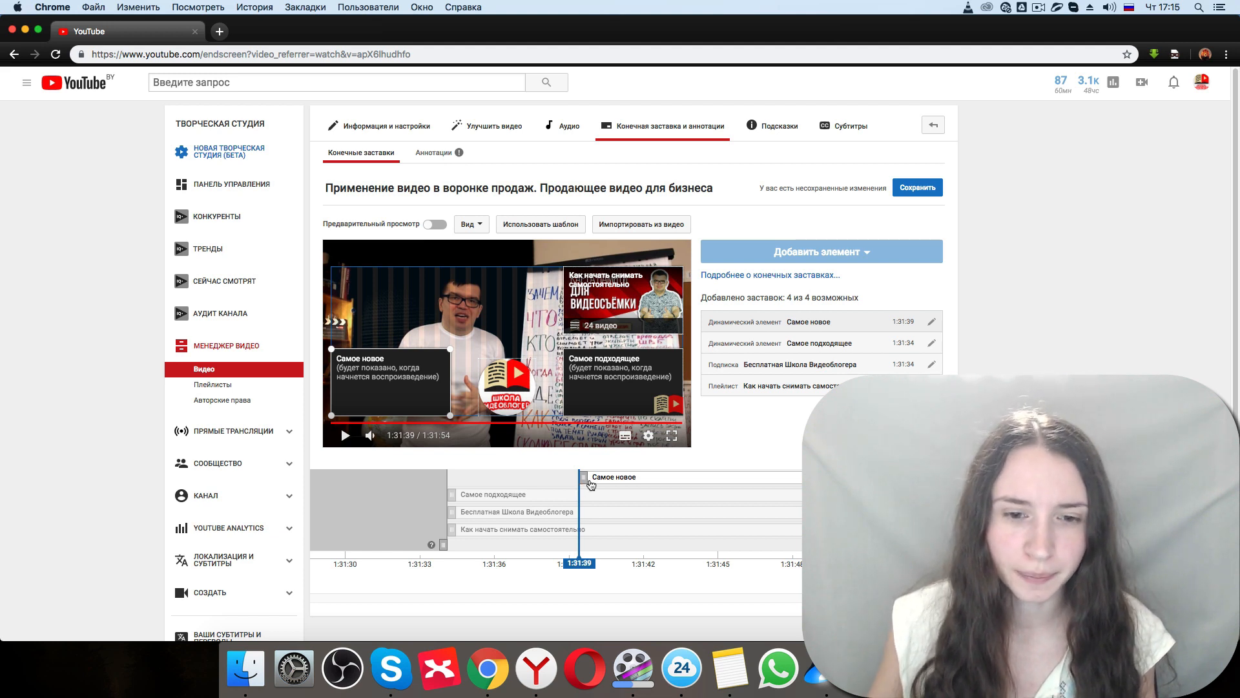
pyautogui.moveTo(579, 489); pyautogui.dragTo(449, 488)
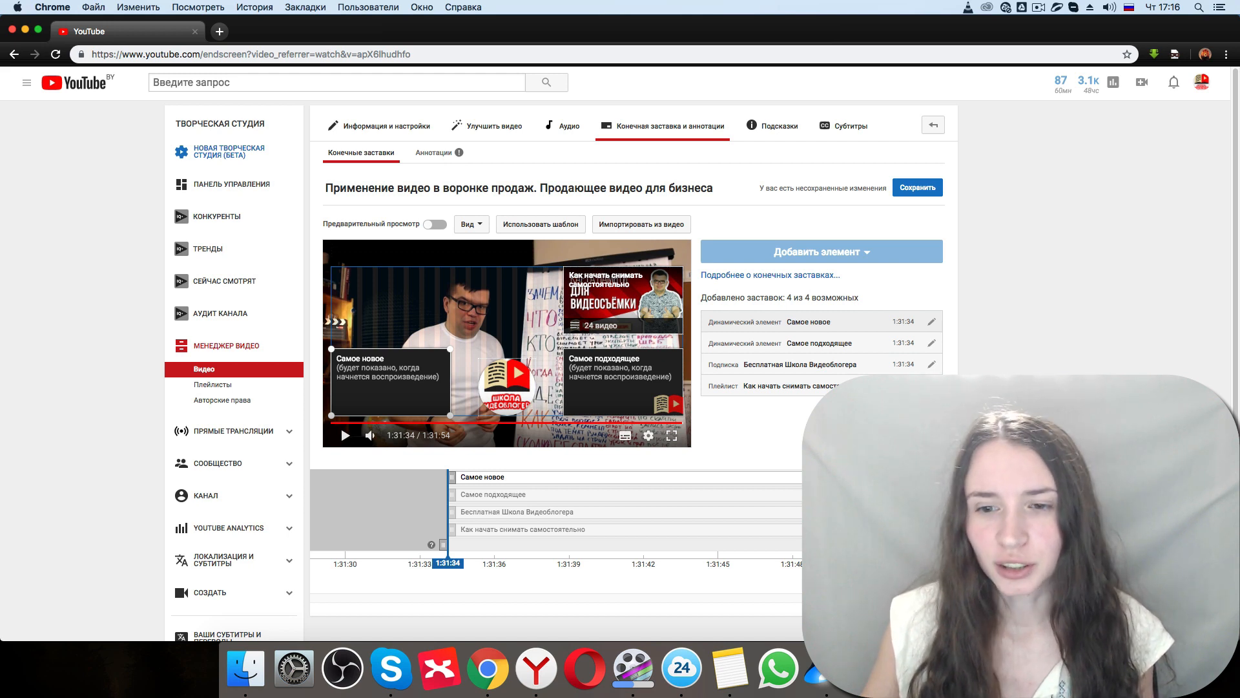
# Delete all four existing end screen elements, beginning with "Самое новое".
pyautogui.click(934, 323)
pyautogui.click(664, 425)
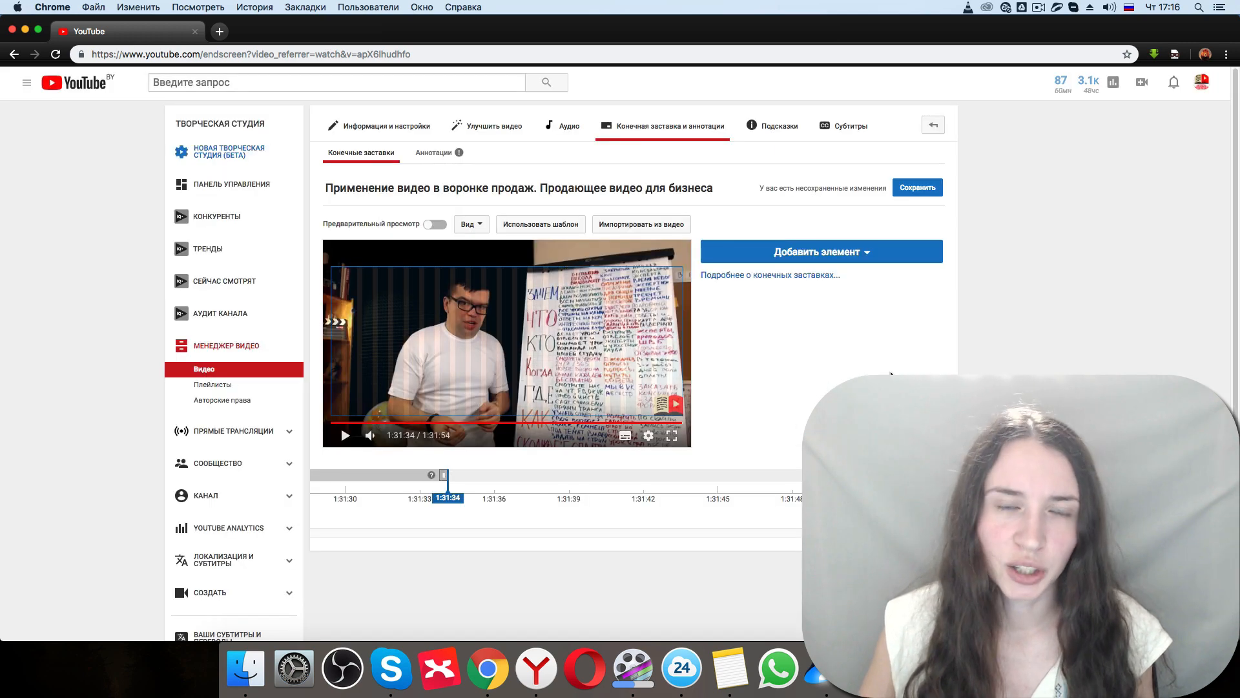
# Add a video element using the "Выбранное" option to promote the video "Закрытый Бизнес Клуб Видеомаркетологов".
pyautogui.click(882, 255)
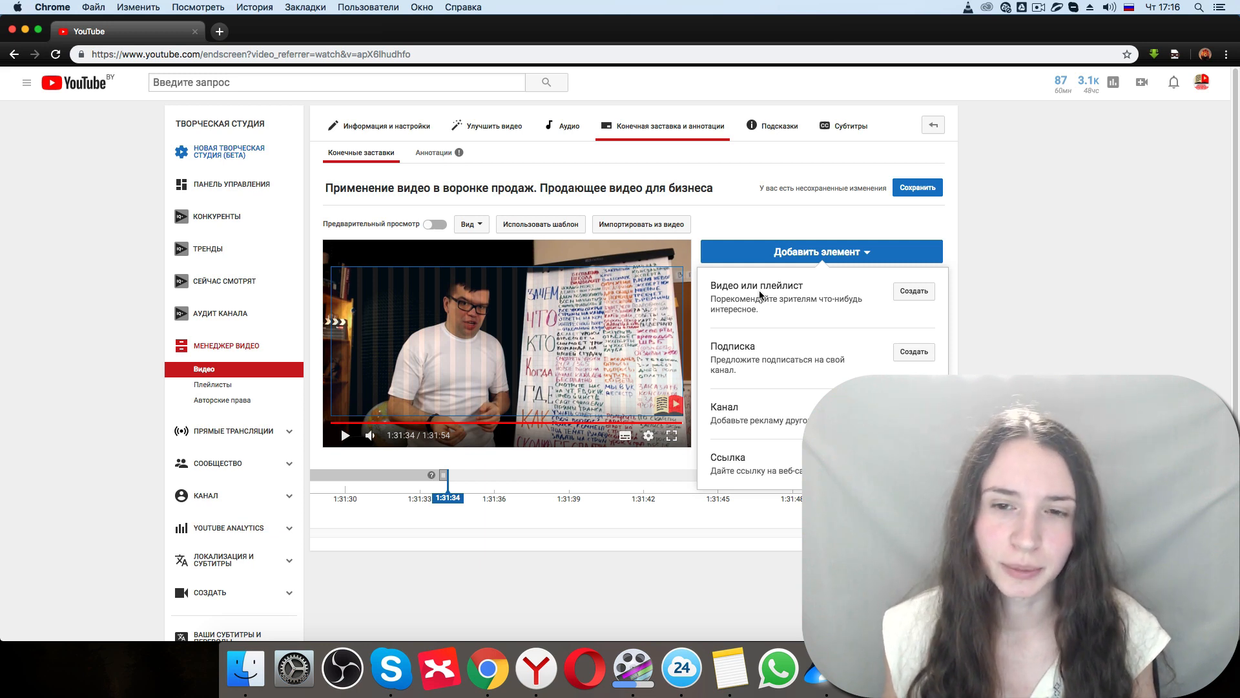
pyautogui.click(977, 259)
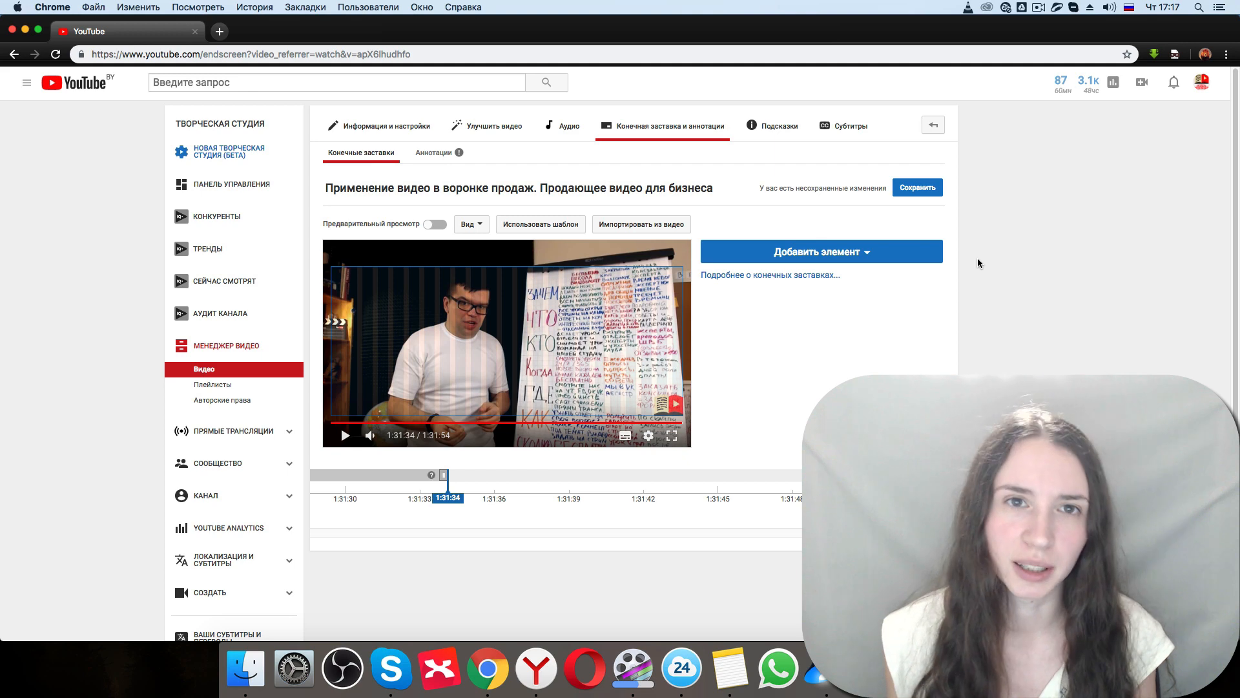
pyautogui.click(864, 257)
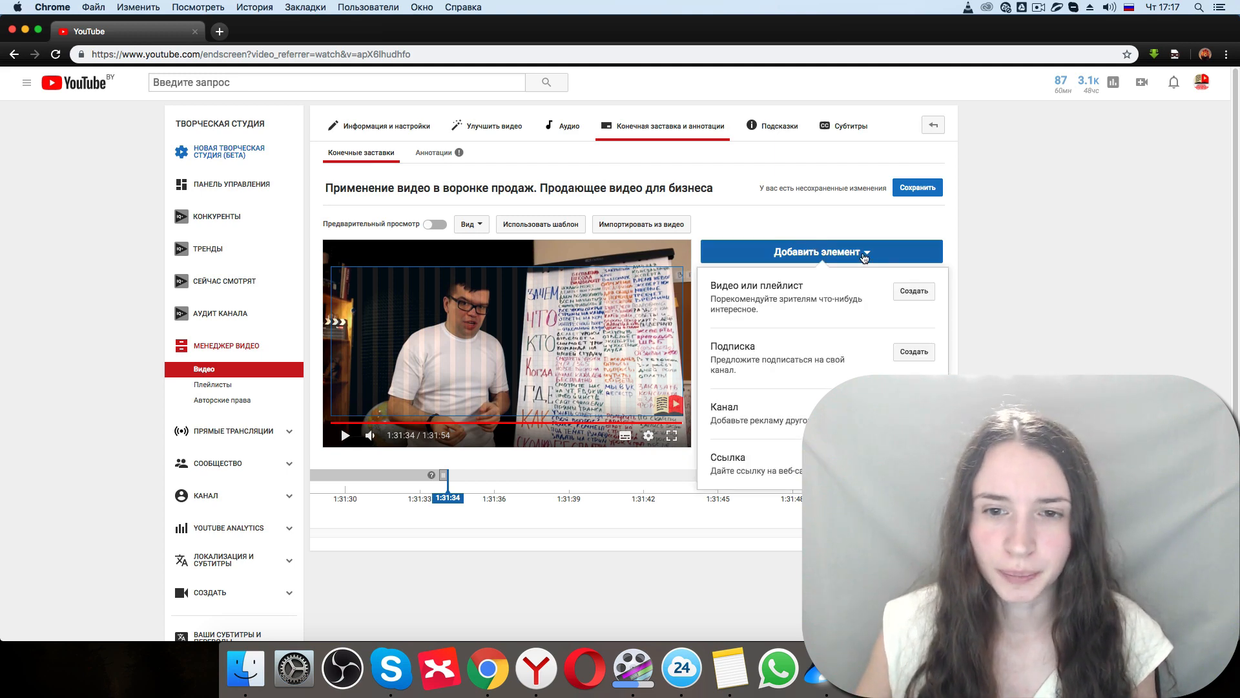
pyautogui.click(912, 290)
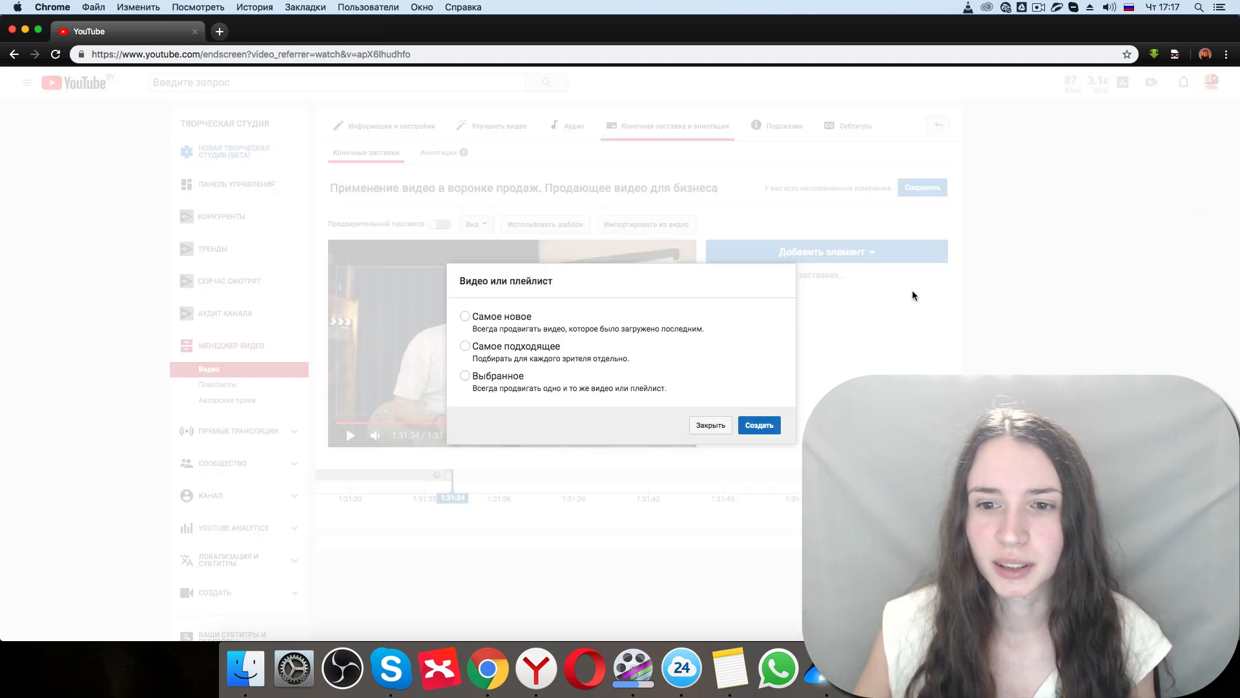
pyautogui.click(500, 321)
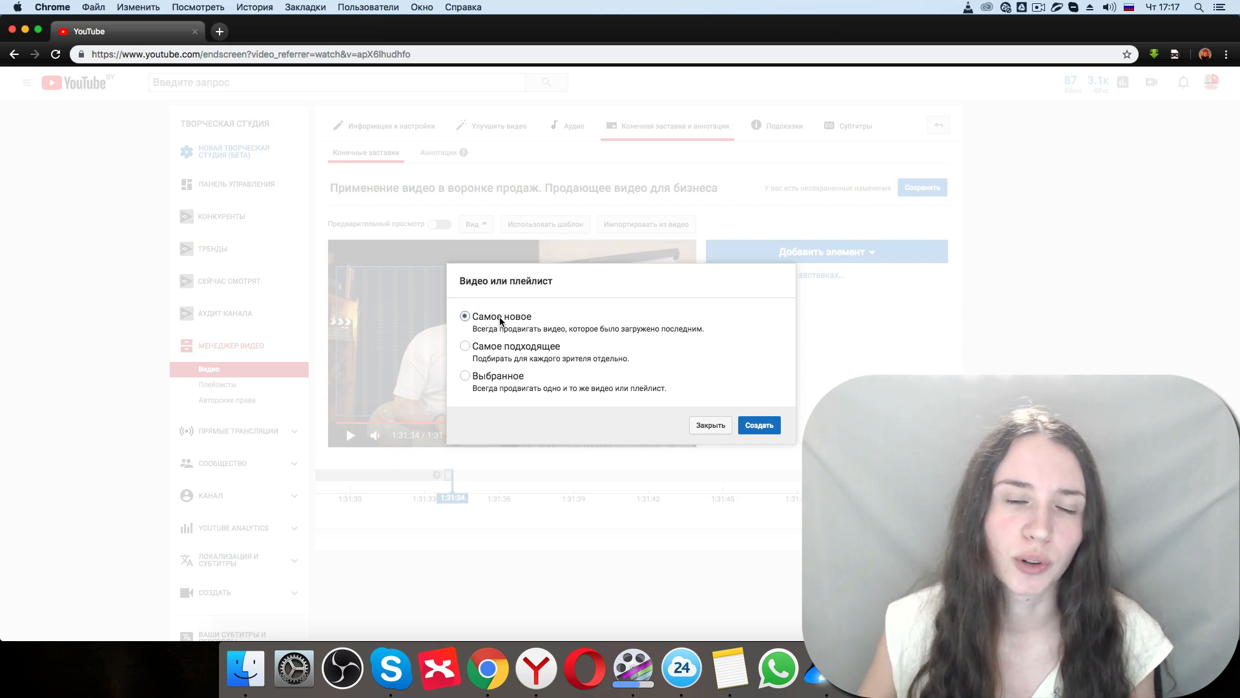
pyautogui.click(466, 349)
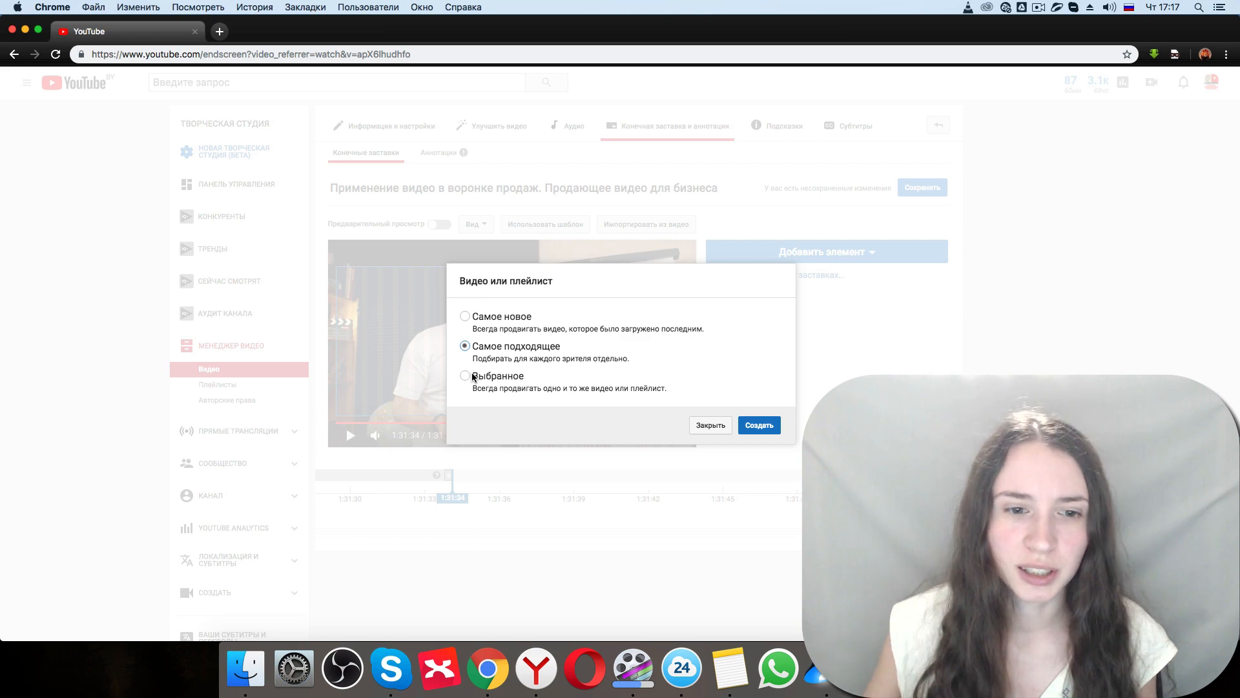
pyautogui.click(473, 377)
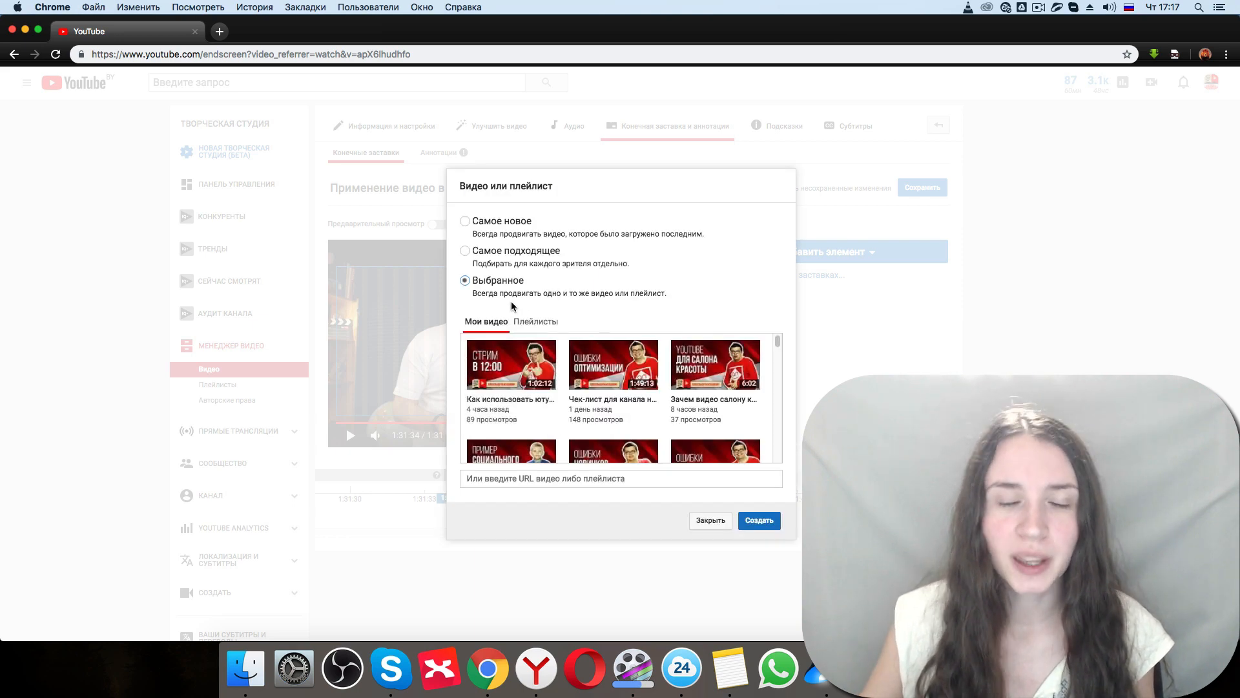
pyautogui.scroll(-5, 685, 402)
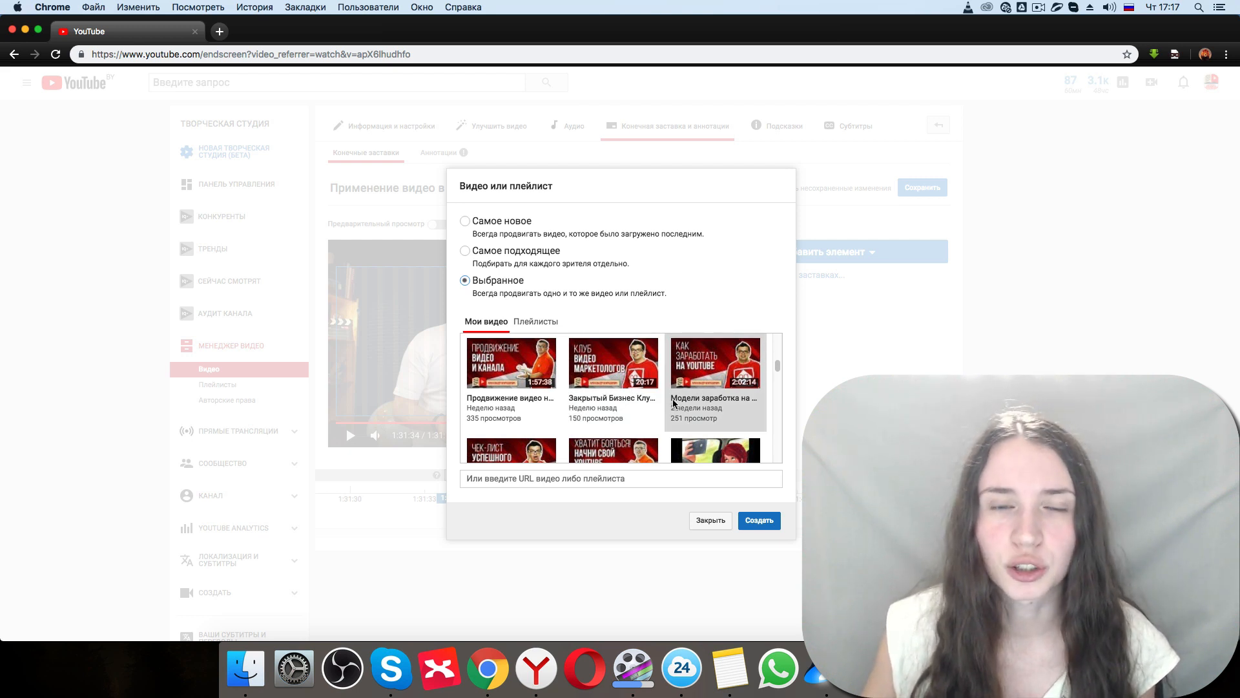
pyautogui.click(702, 376)
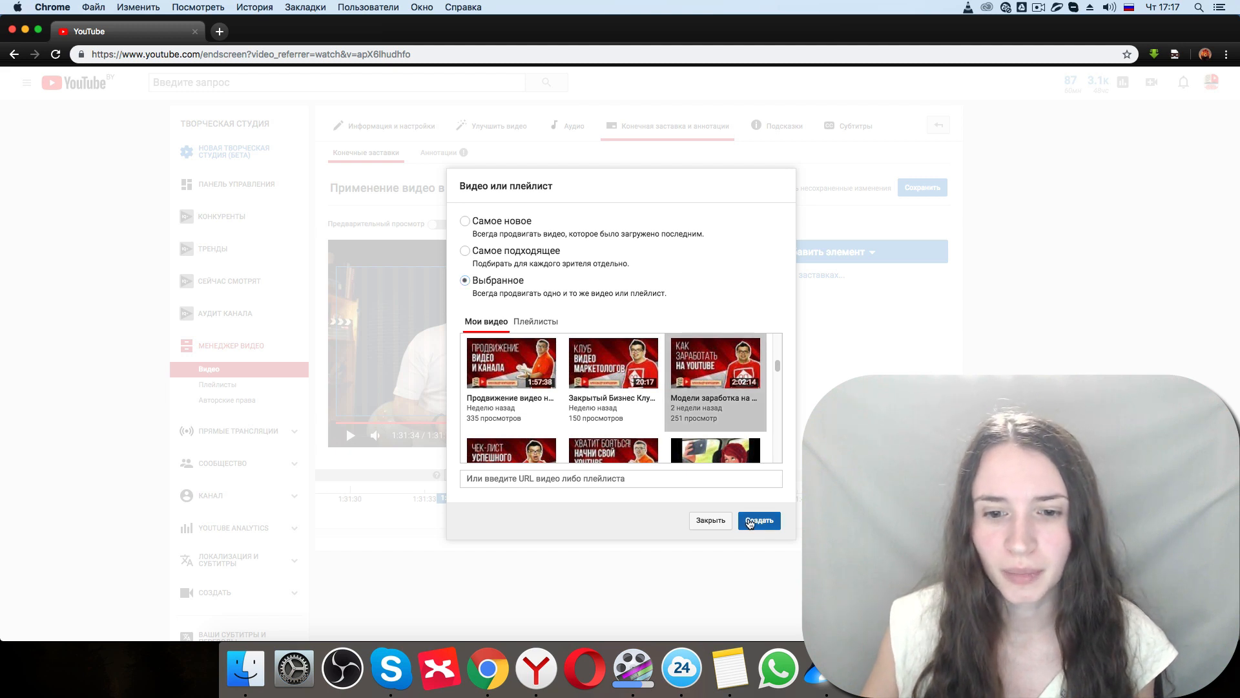
pyautogui.click(726, 479)
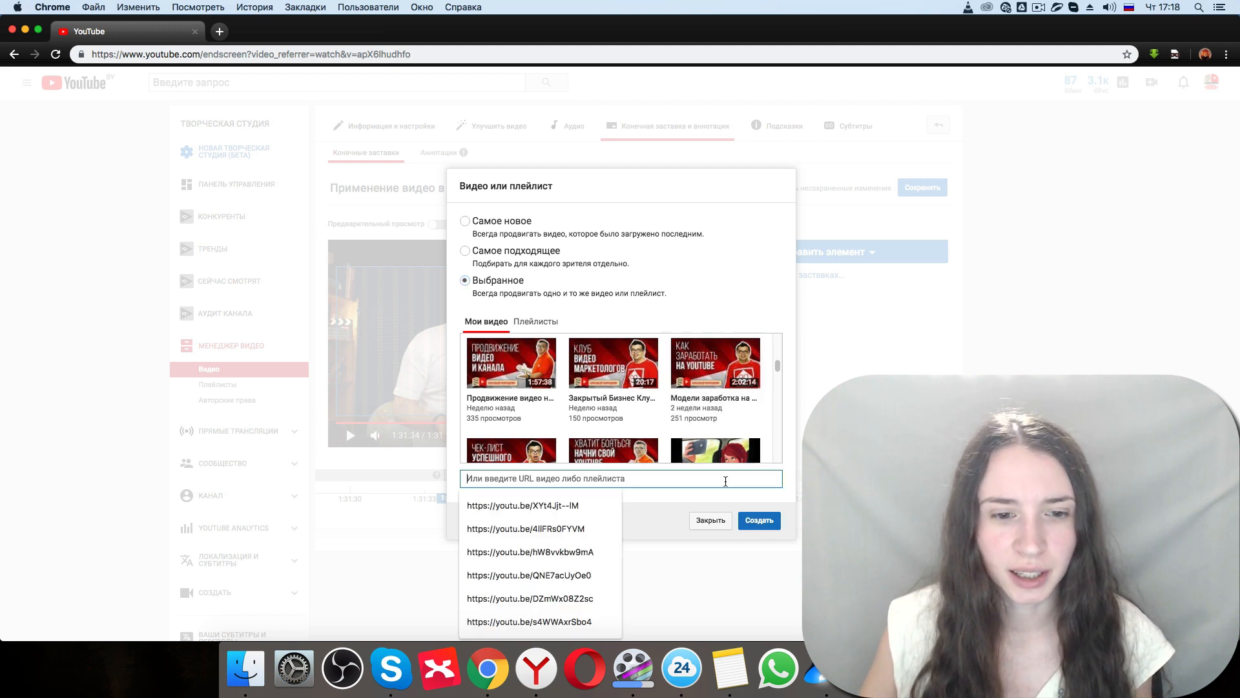
pyautogui.click(760, 523)
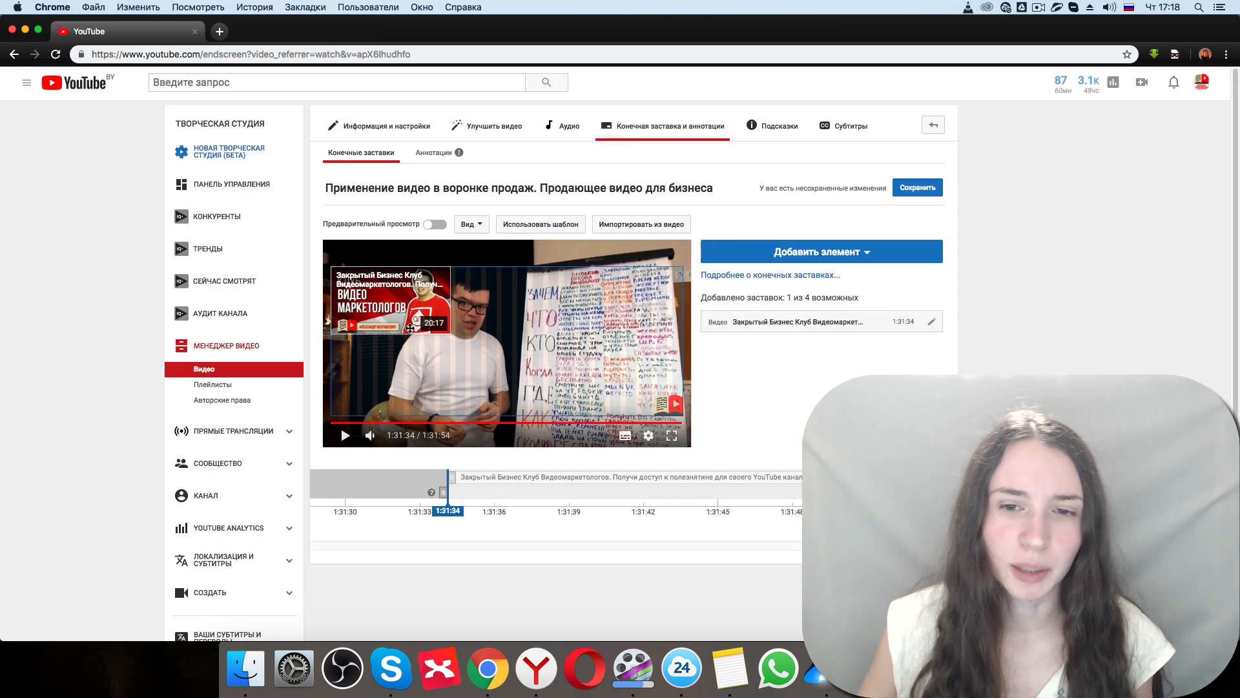
# Try the video element in the upper-right corner and centre of the frame, and return it to the upper-left corner.
pyautogui.moveTo(404, 314); pyautogui.dragTo(651, 273)
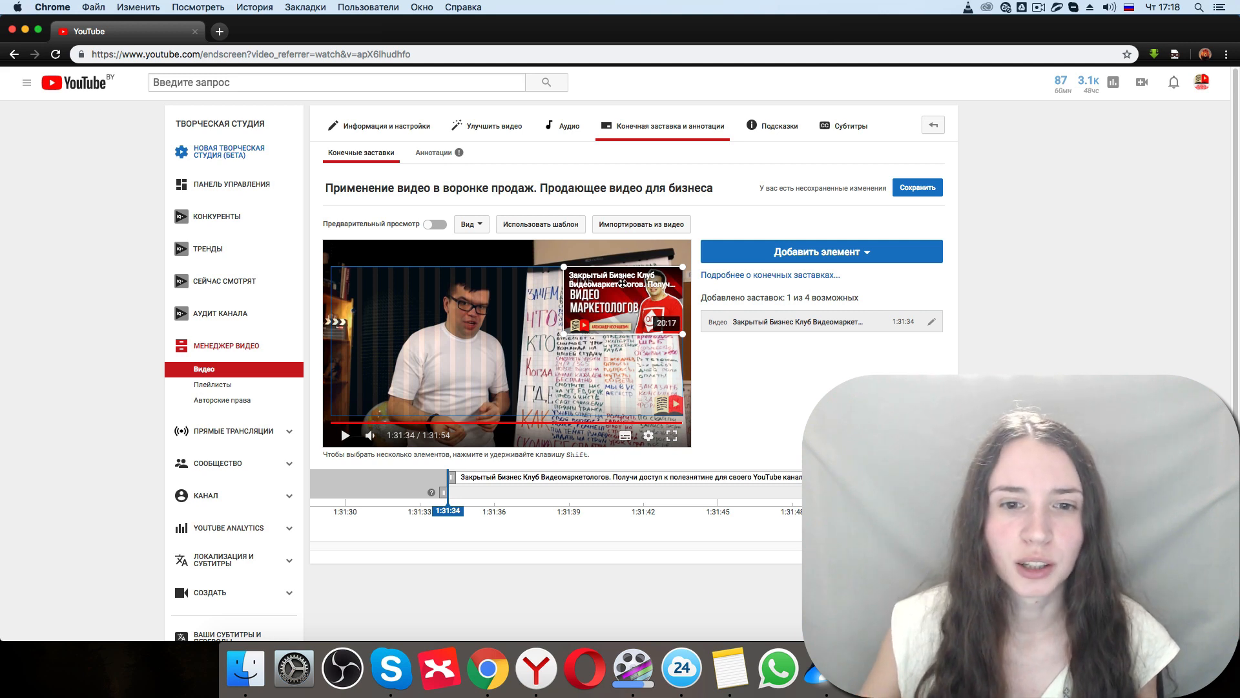
pyautogui.moveTo(622, 283); pyautogui.dragTo(499, 326)
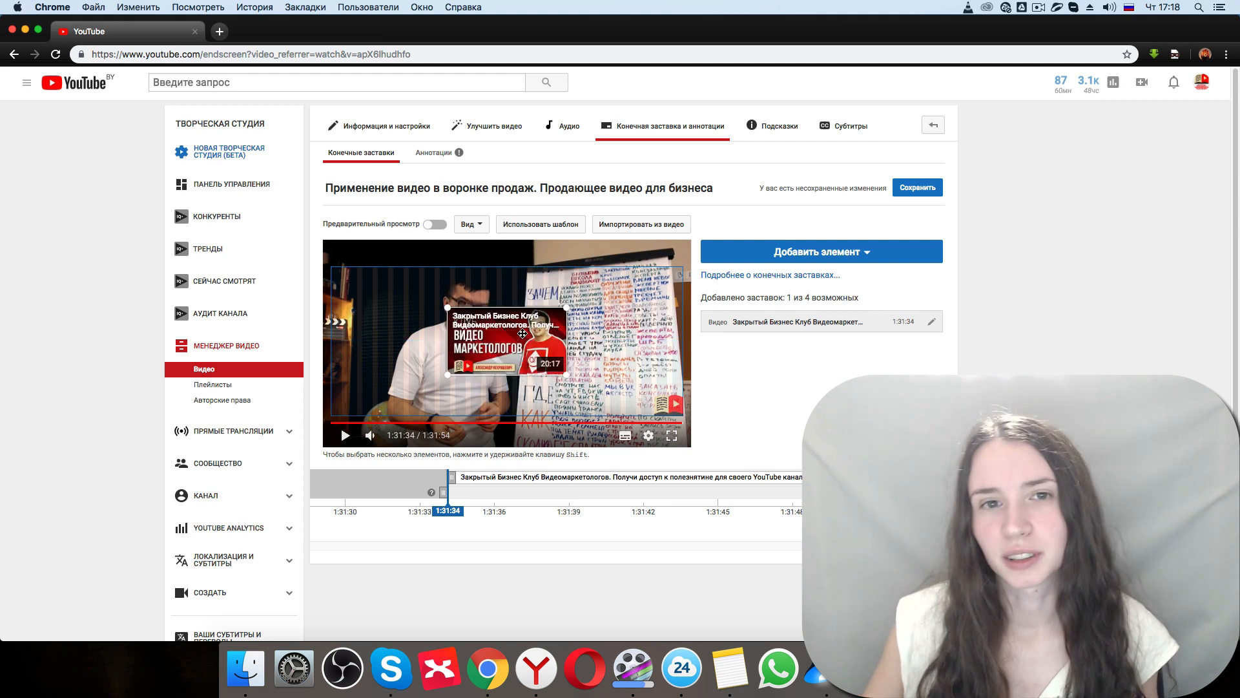
pyautogui.moveTo(522, 334); pyautogui.dragTo(482, 328)
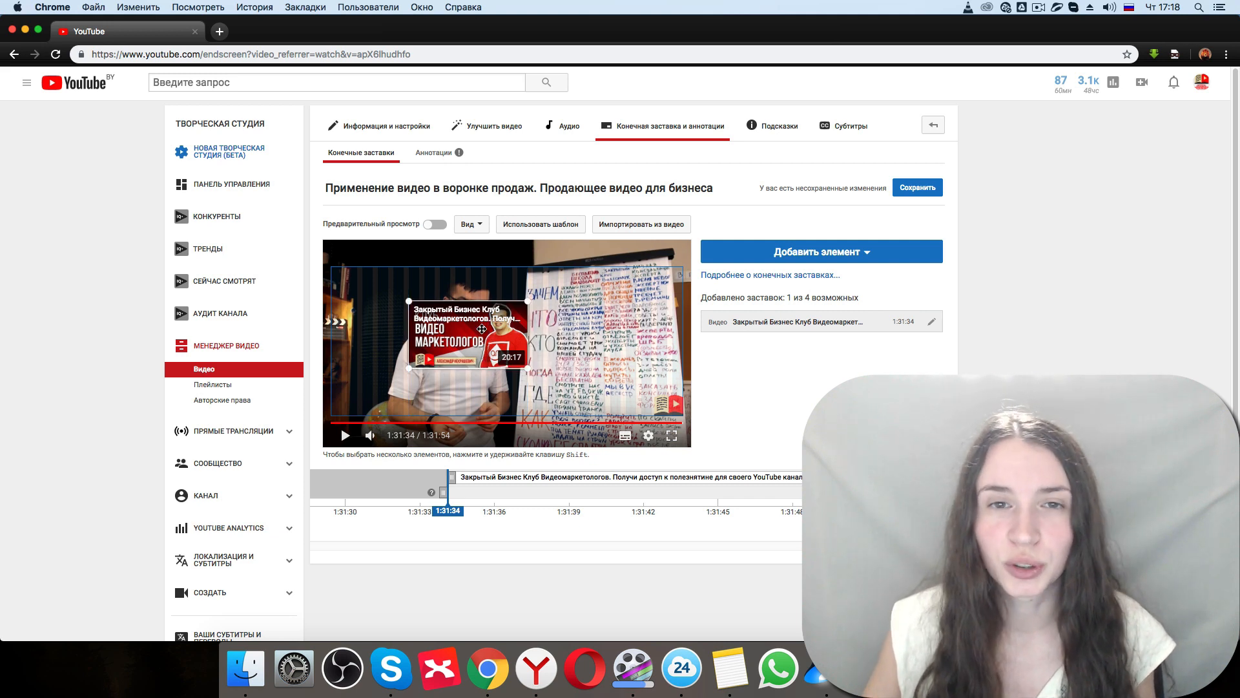
pyautogui.moveTo(478, 335); pyautogui.dragTo(401, 301)
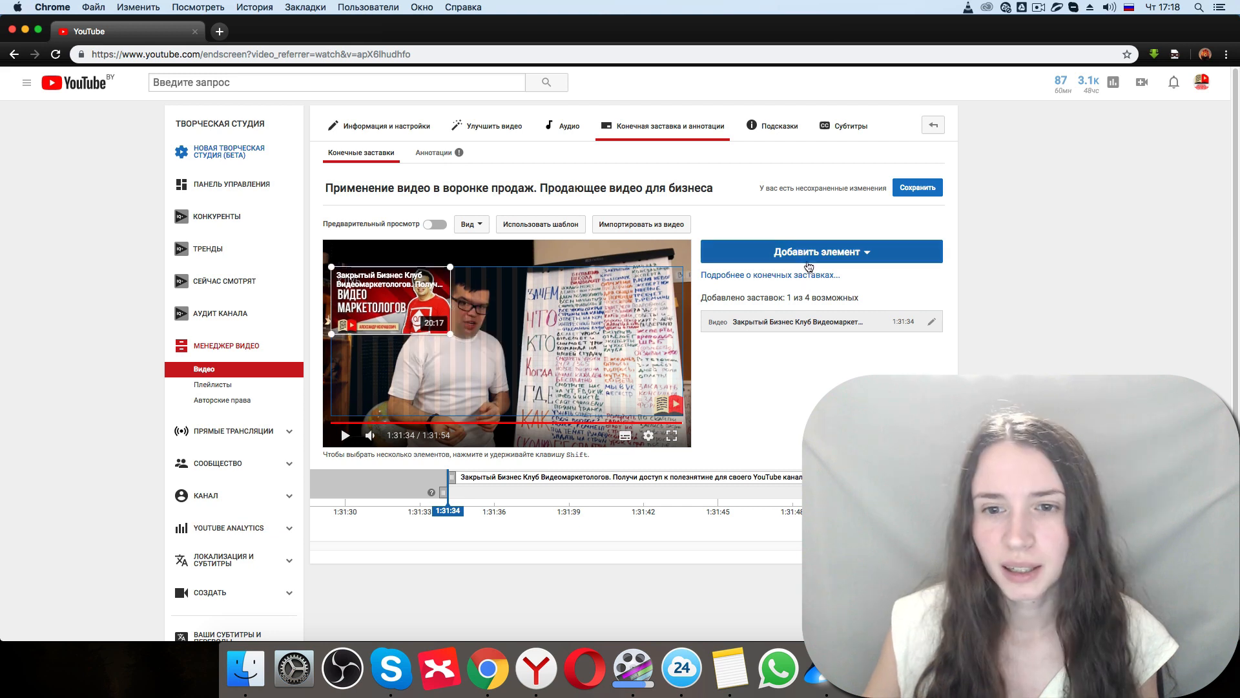
# Add a subscription element at the frame's right side, and move the video element to the lower-left corner to clear the overlap.
pyautogui.click(806, 255)
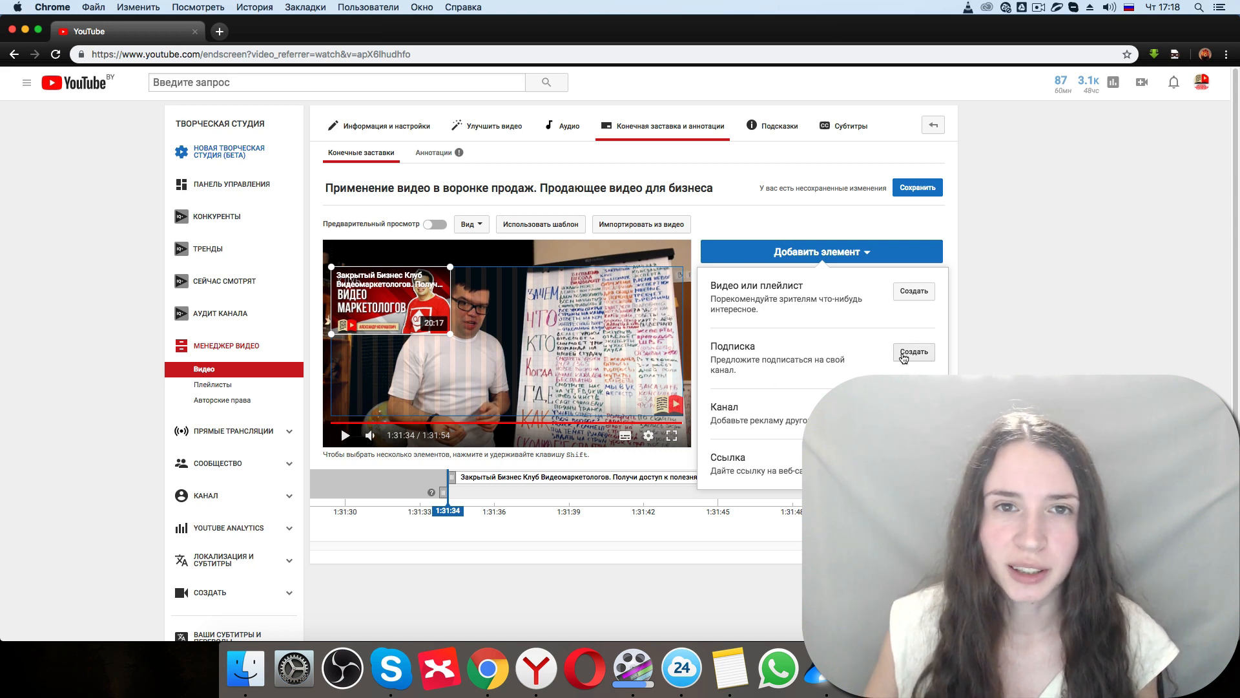
pyautogui.click(903, 353)
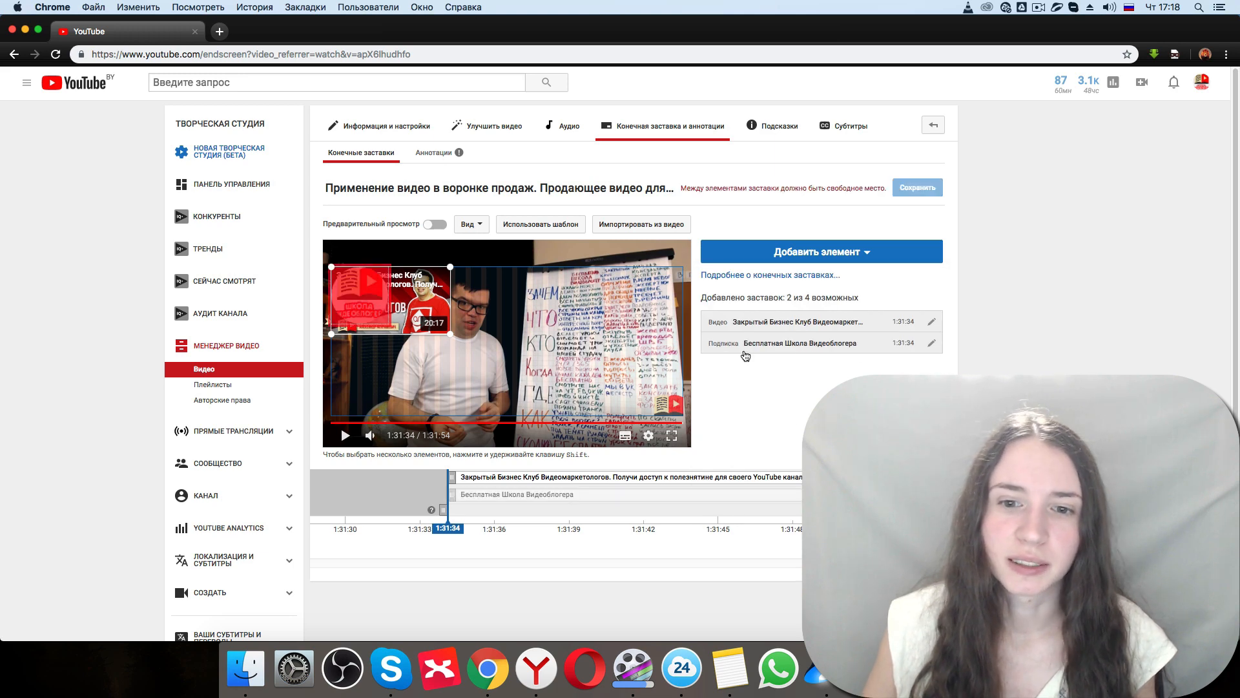
pyautogui.moveTo(372, 295); pyautogui.dragTo(660, 384)
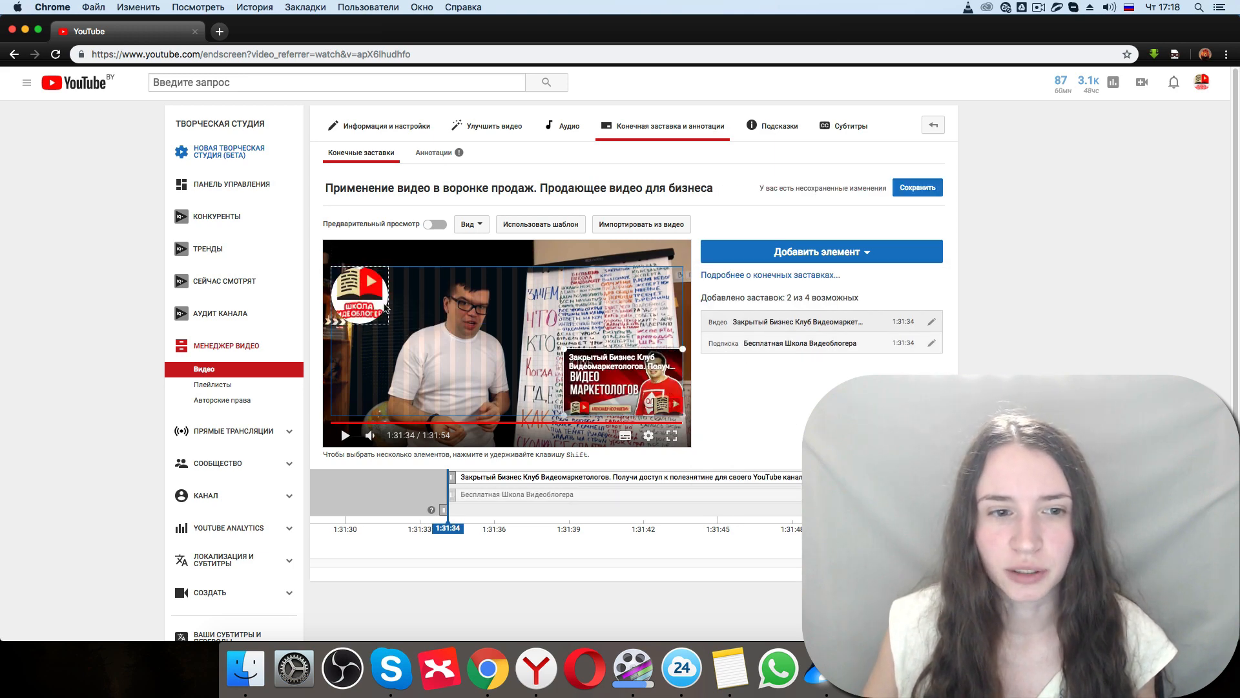
pyautogui.moveTo(385, 309); pyautogui.dragTo(640, 338)
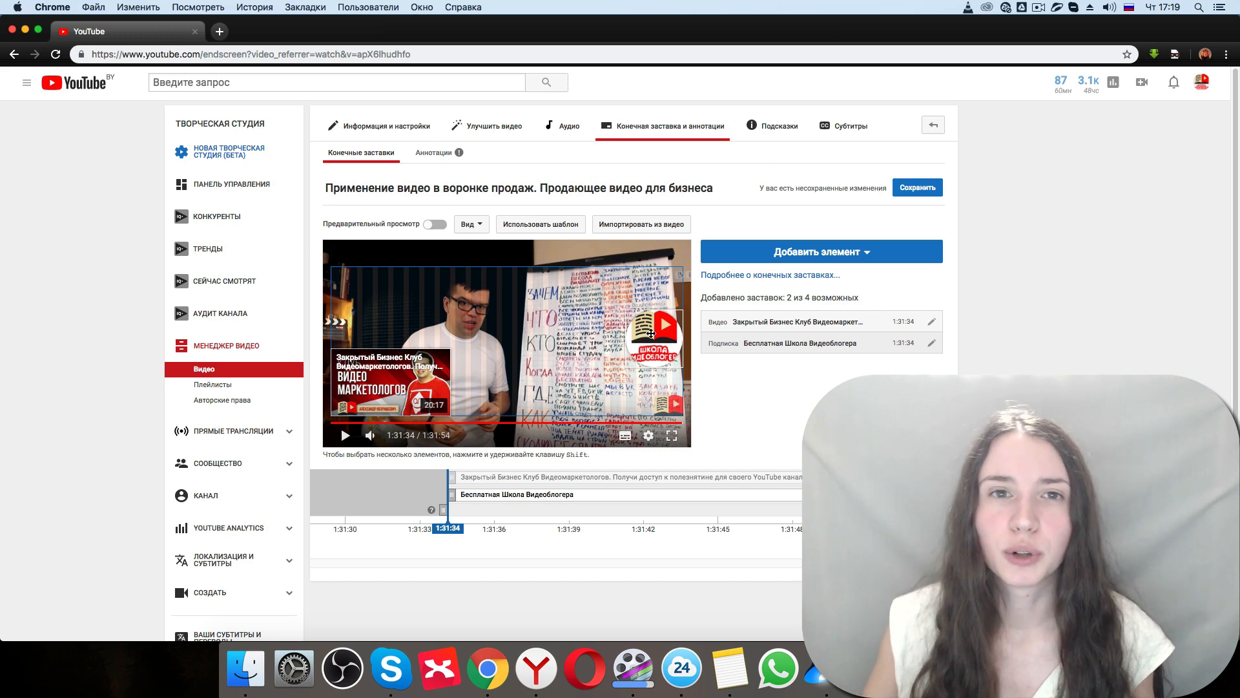
# Add a channel element for "Видео для Бизнеса" and place it in the frame just left of the subscription element.
pyautogui.click(817, 251)
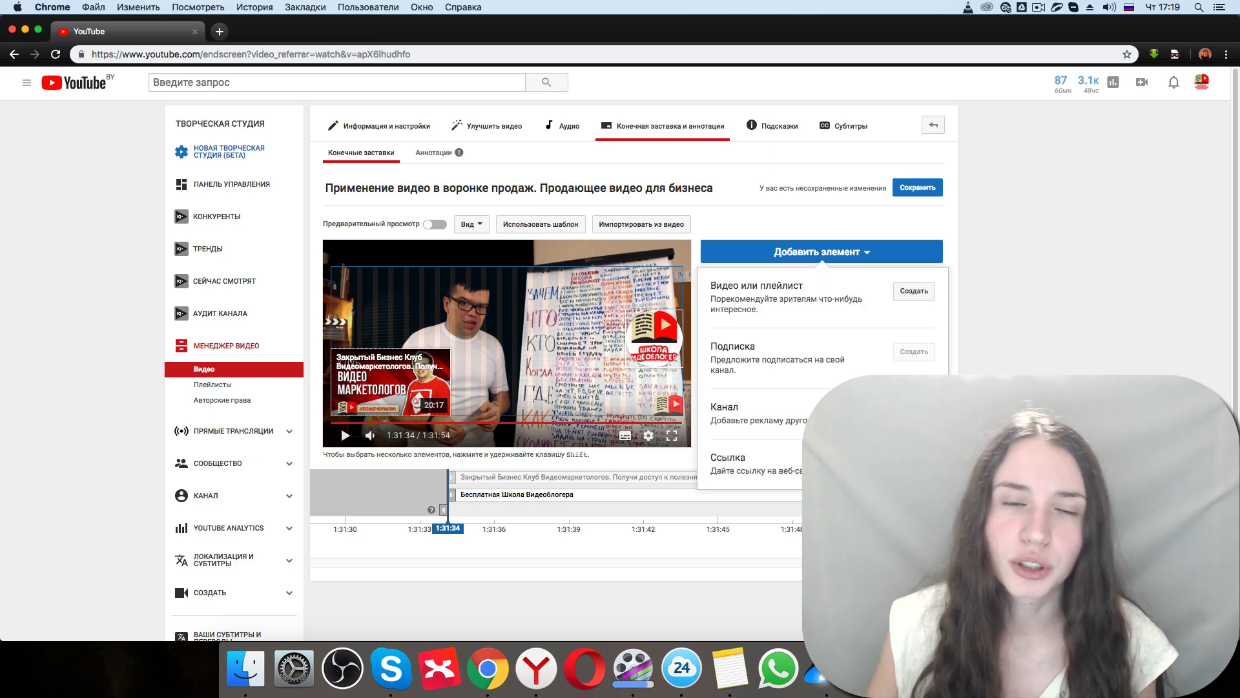
pyautogui.click(914, 412)
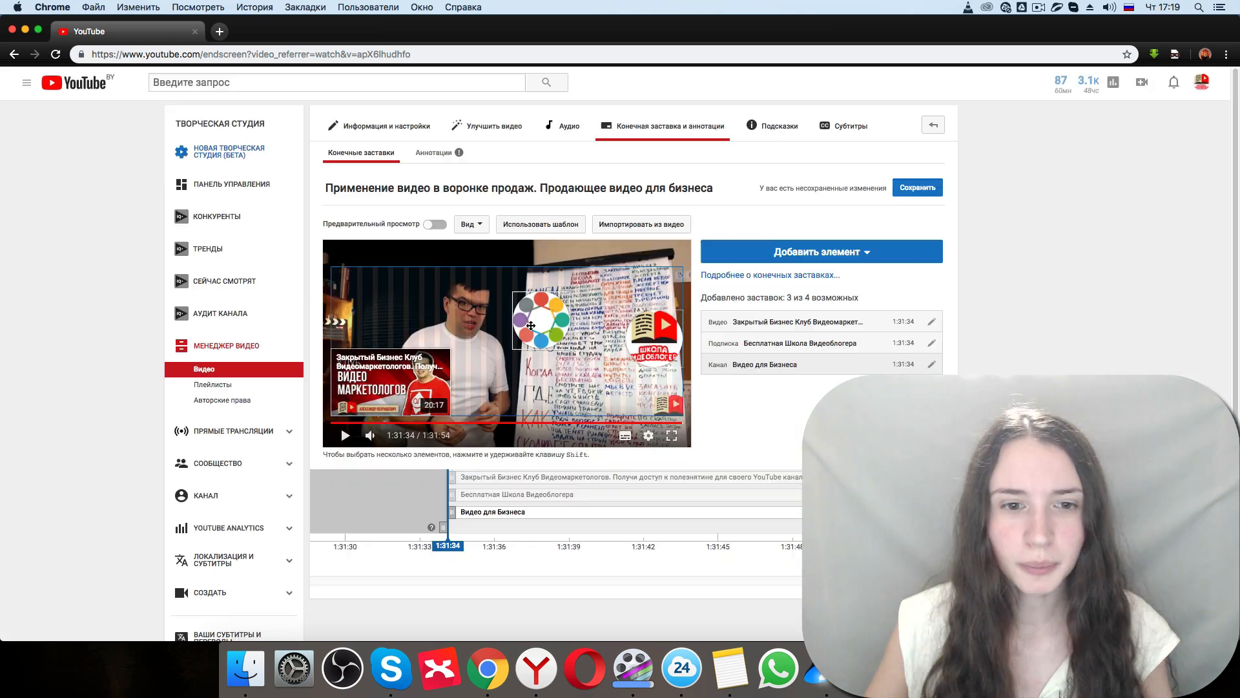
pyautogui.moveTo(548, 350); pyautogui.dragTo(577, 340)
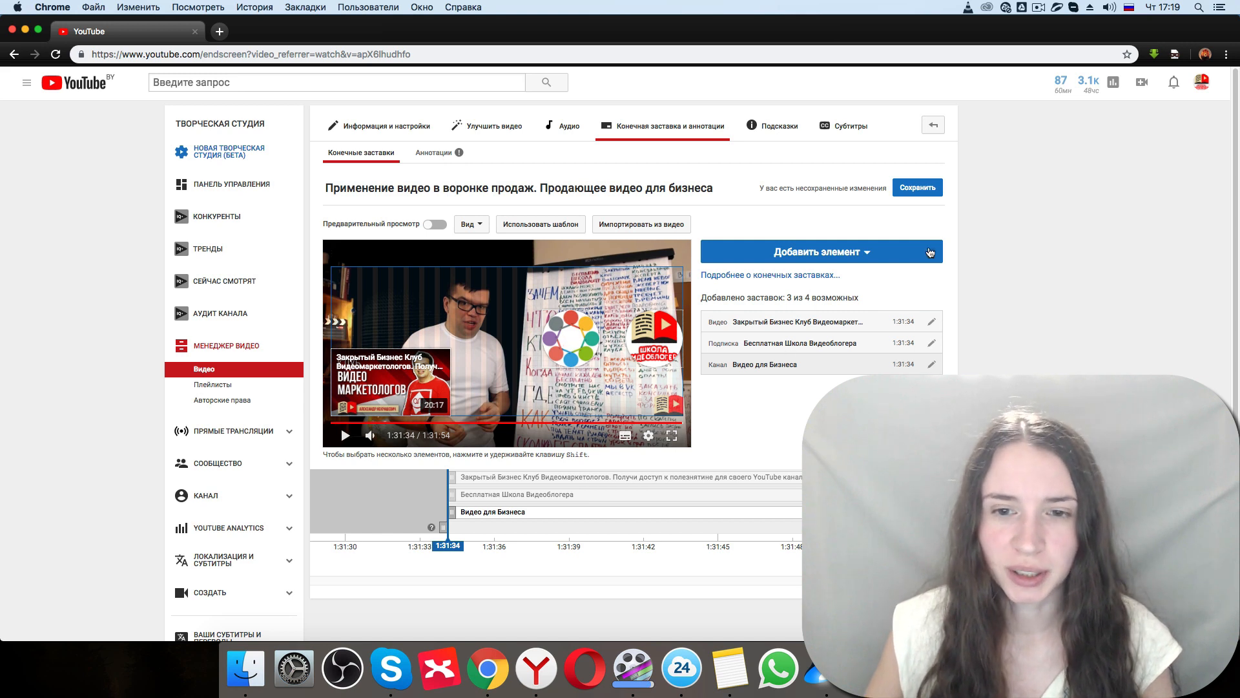
pyautogui.click(930, 252)
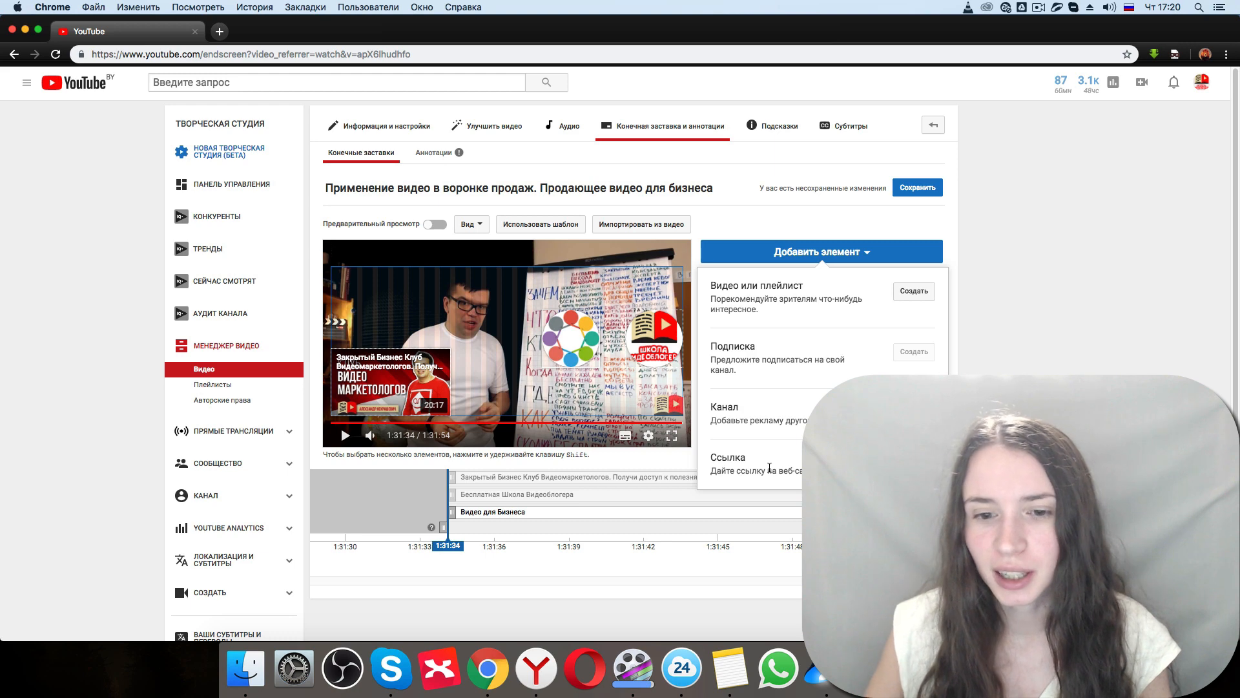
pyautogui.click(914, 463)
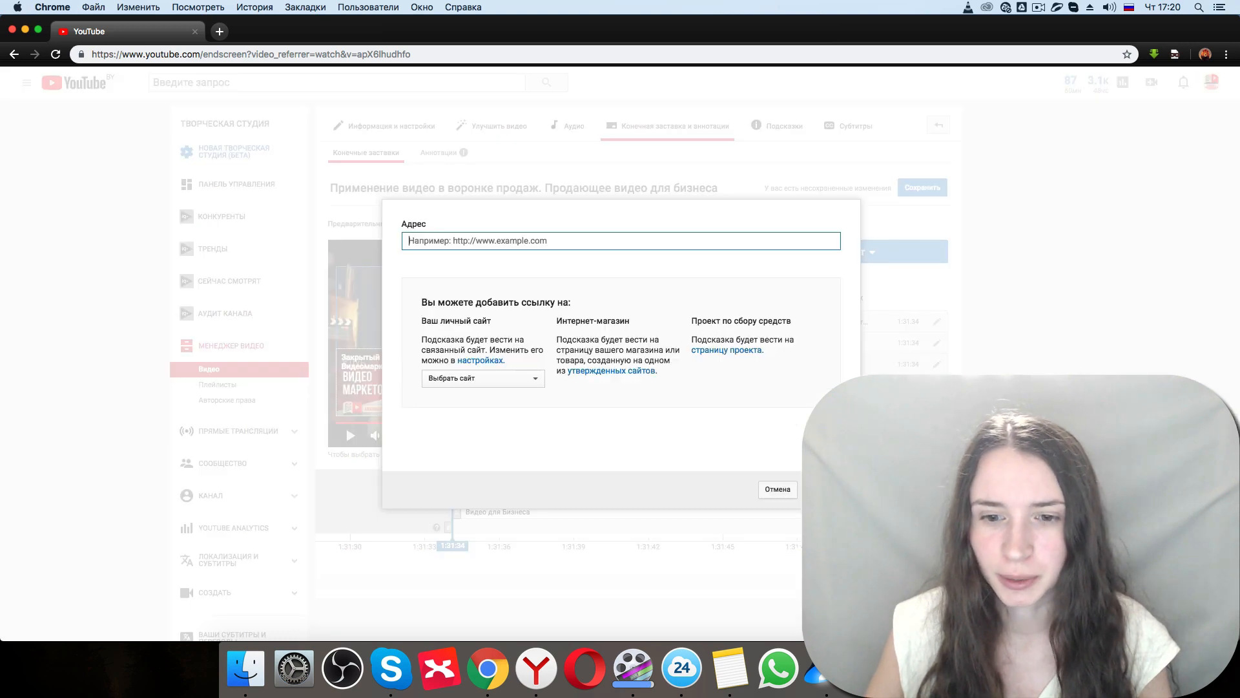
pyautogui.click(486, 380)
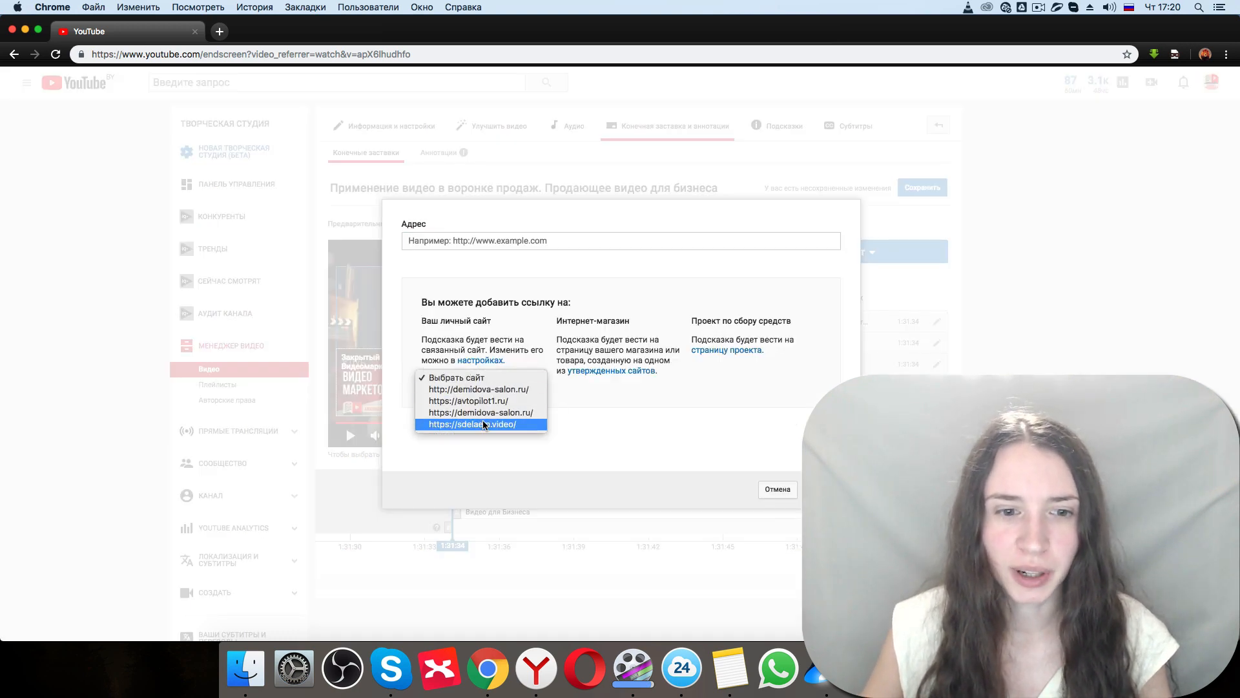
pyautogui.click(478, 424)
pyautogui.click(479, 384)
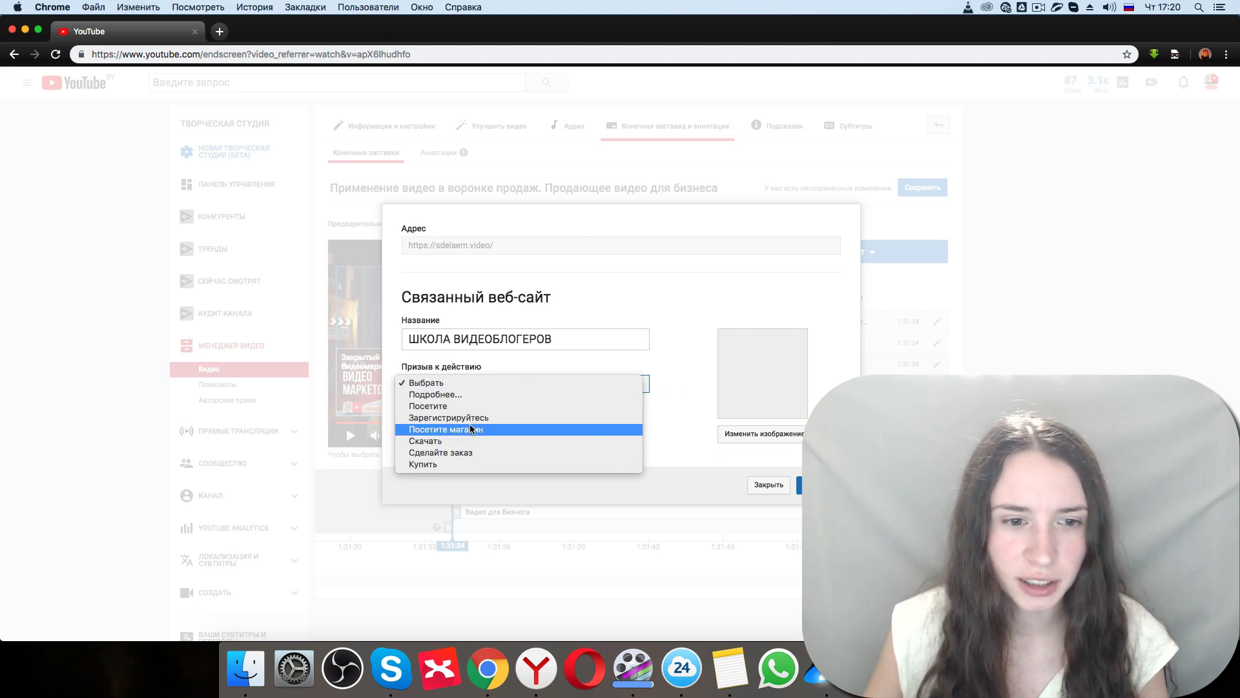
pyautogui.click(444, 430)
pyautogui.click(750, 433)
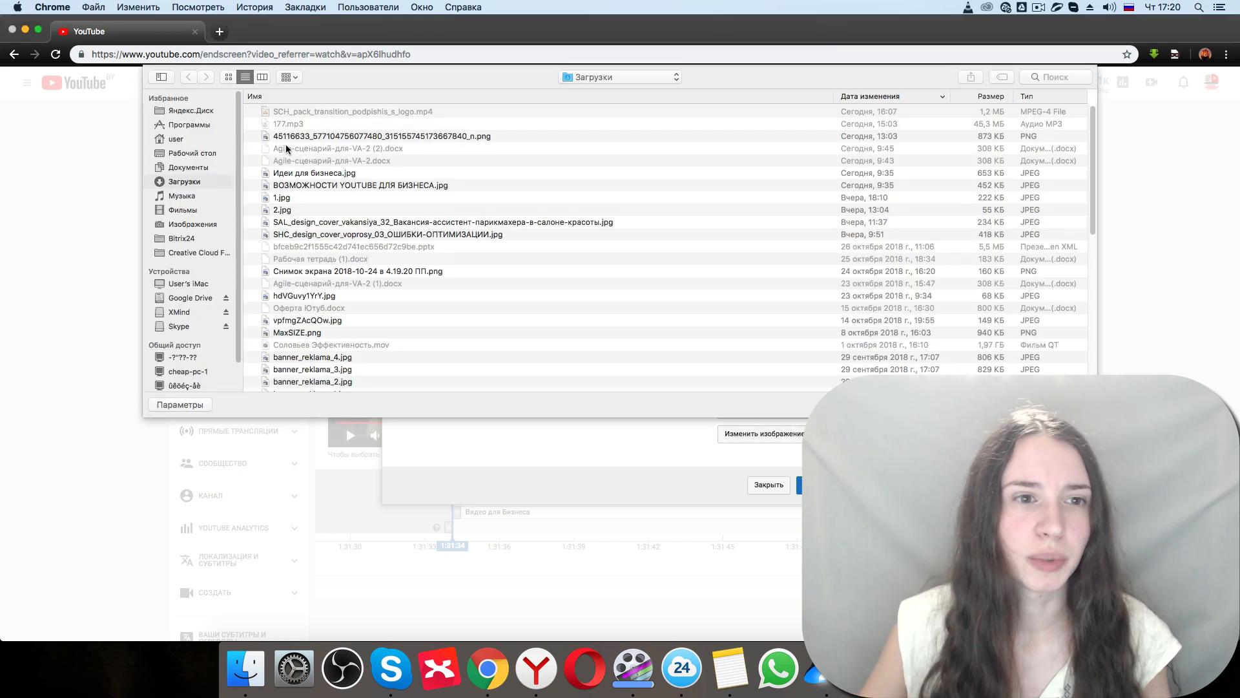
pyautogui.click(288, 138)
pyautogui.click(1069, 404)
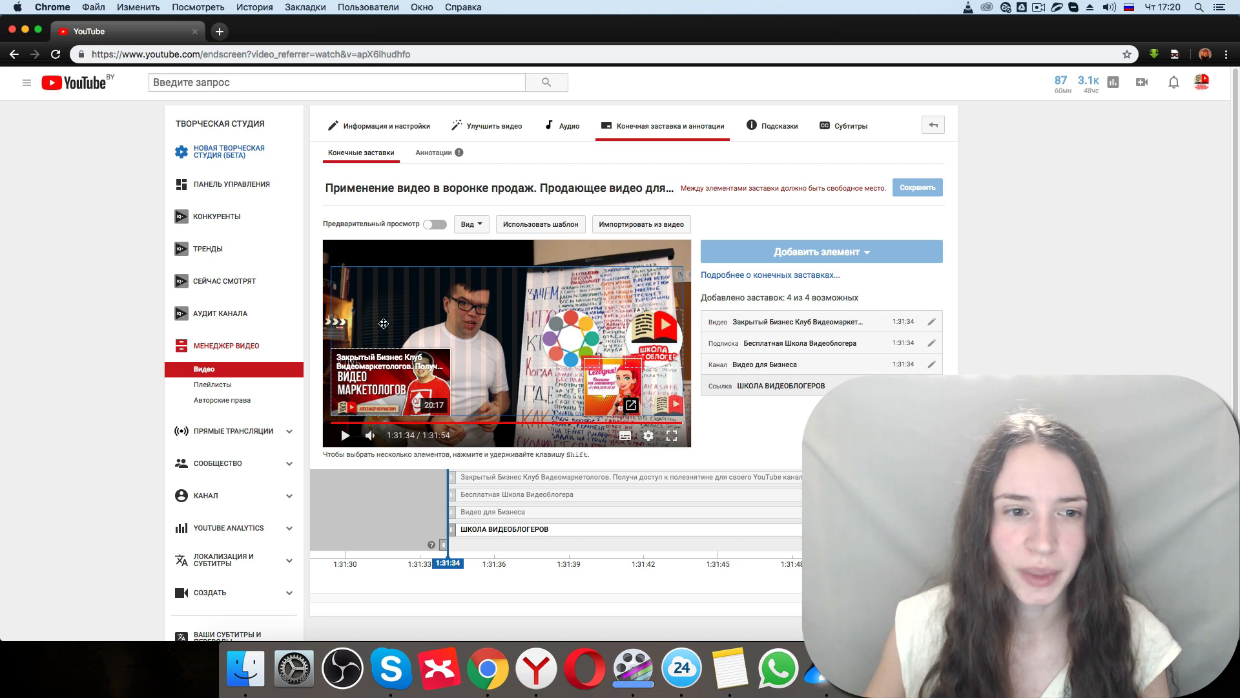
# Arrange the elements in the frame corners: video upper left, channel lower left, subscription lower right and link upper right.
pyautogui.moveTo(370, 368); pyautogui.dragTo(370, 286)
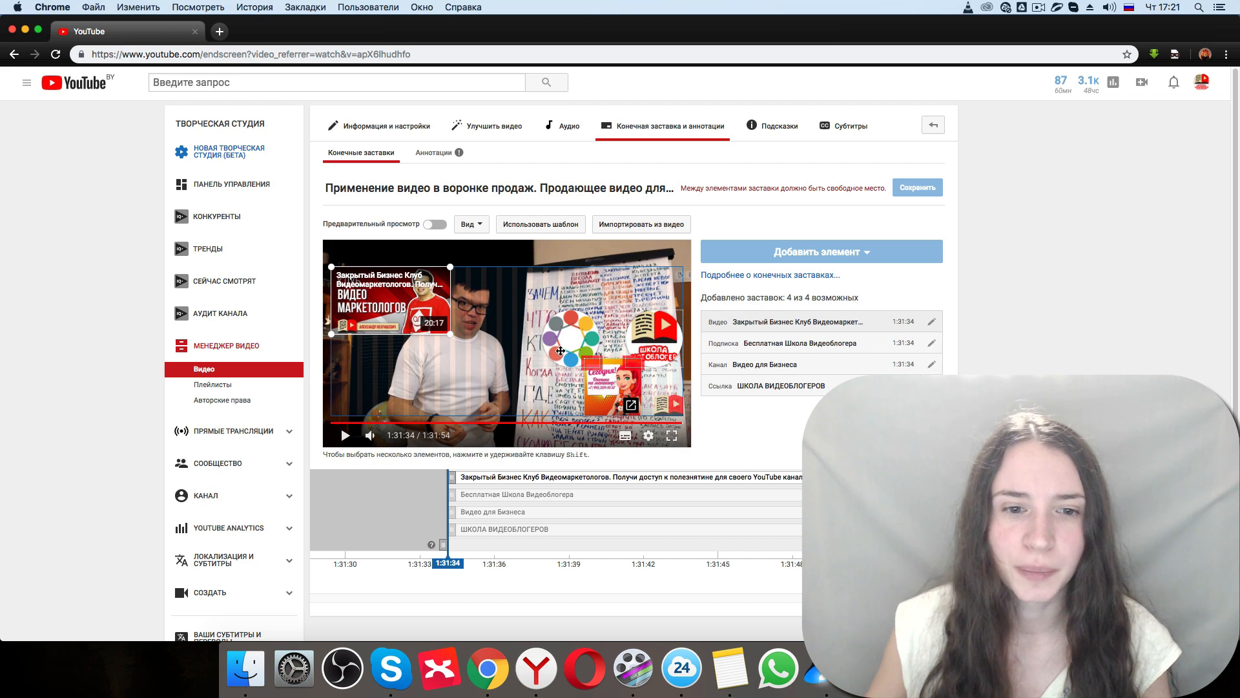
pyautogui.moveTo(557, 349); pyautogui.dragTo(333, 414)
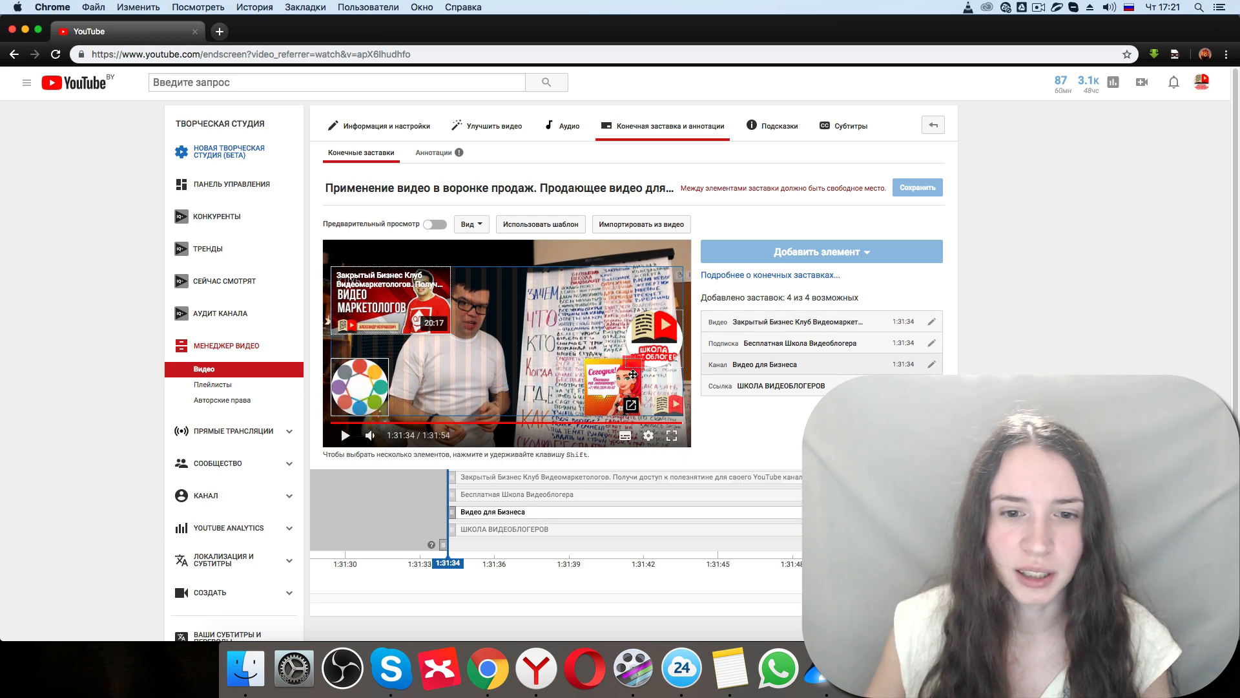
pyautogui.moveTo(619, 383); pyautogui.dragTo(529, 384)
pyautogui.moveTo(653, 357); pyautogui.dragTo(657, 415)
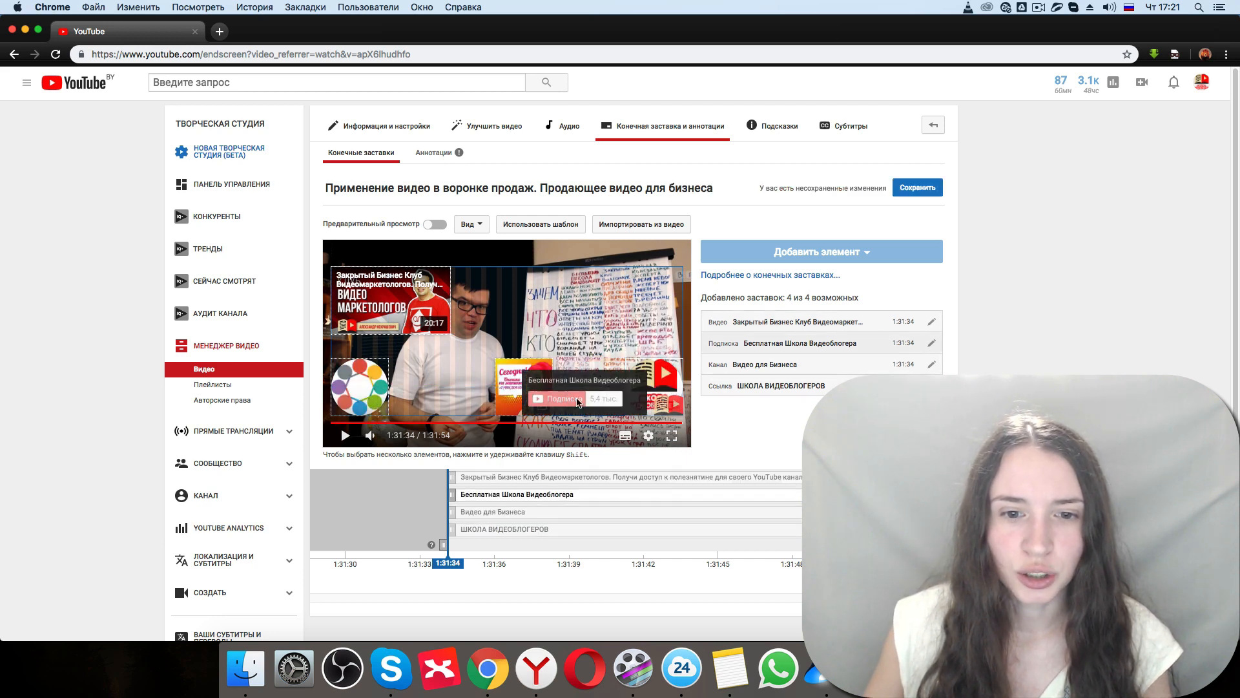
pyautogui.moveTo(527, 385); pyautogui.dragTo(657, 274)
# Reposition the video element at the bottom of the frame, directly left of the subscription element.
pyautogui.moveTo(407, 304); pyautogui.dragTo(574, 388)
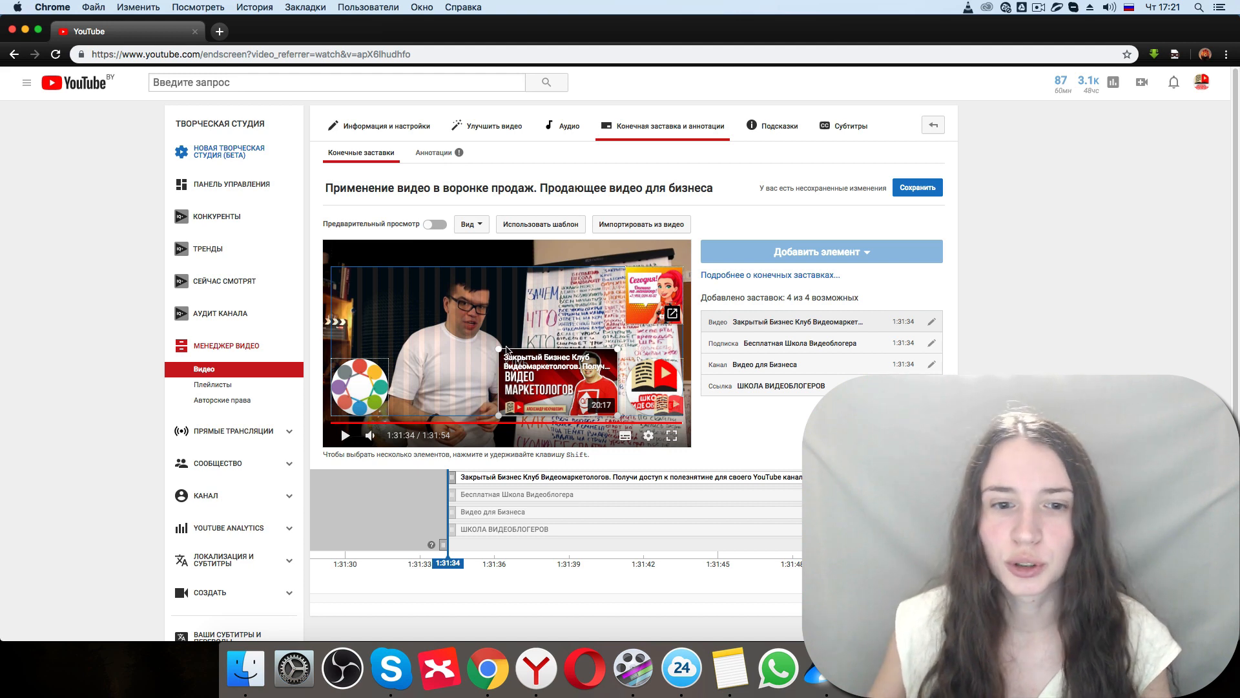
pyautogui.moveTo(508, 348); pyautogui.dragTo(422, 272)
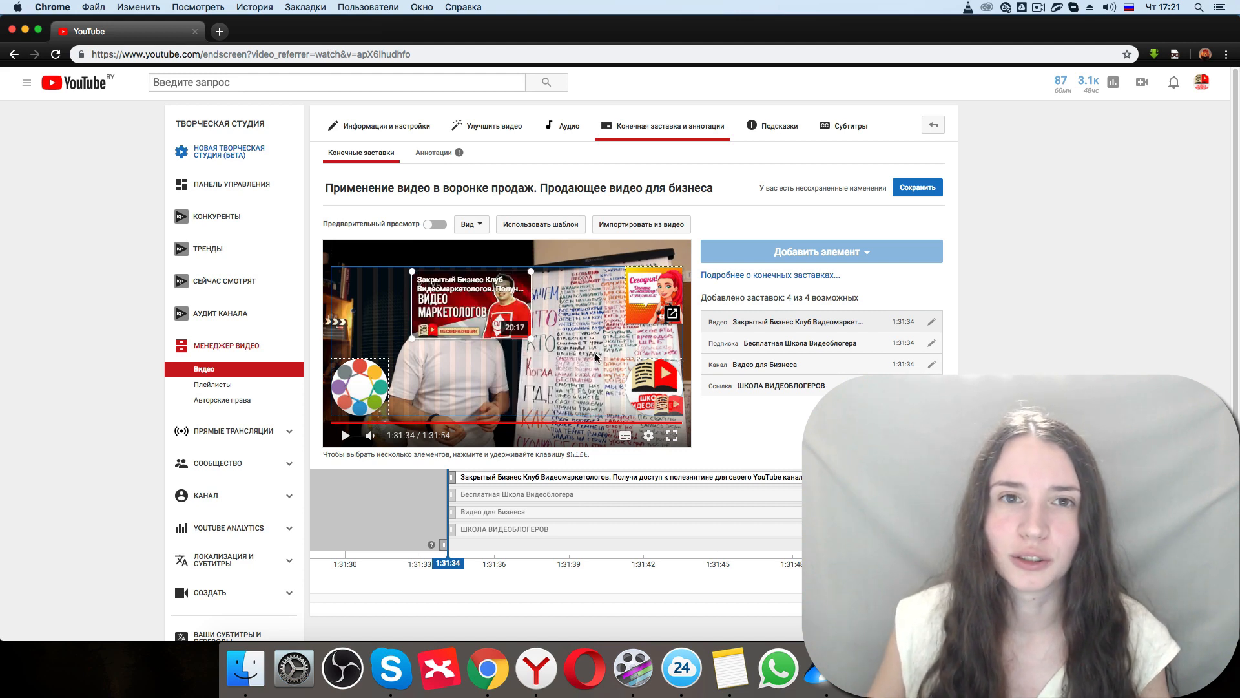
pyautogui.moveTo(465, 307); pyautogui.dragTo(551, 385)
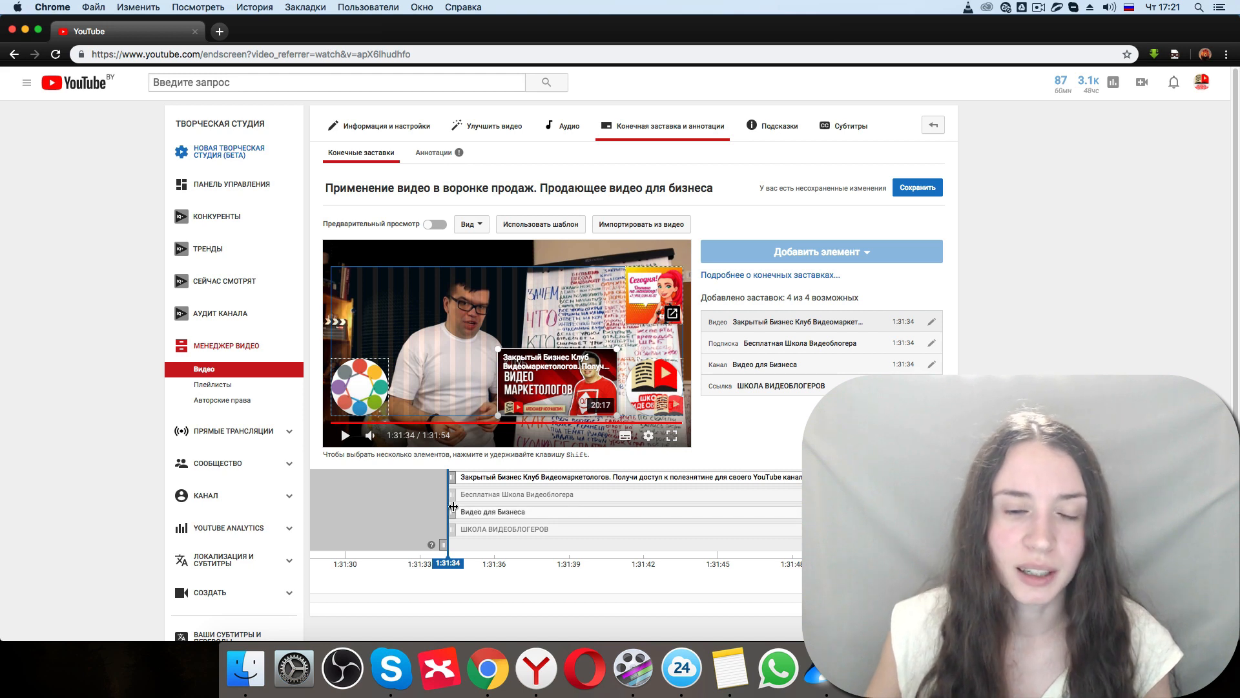
# Set the timeline start of the video element to 1:31:43 and the subscription to 1:31:41, keeping the channel element at 1:31:34.
pyautogui.moveTo(467, 480); pyautogui.dragTo(705, 482)
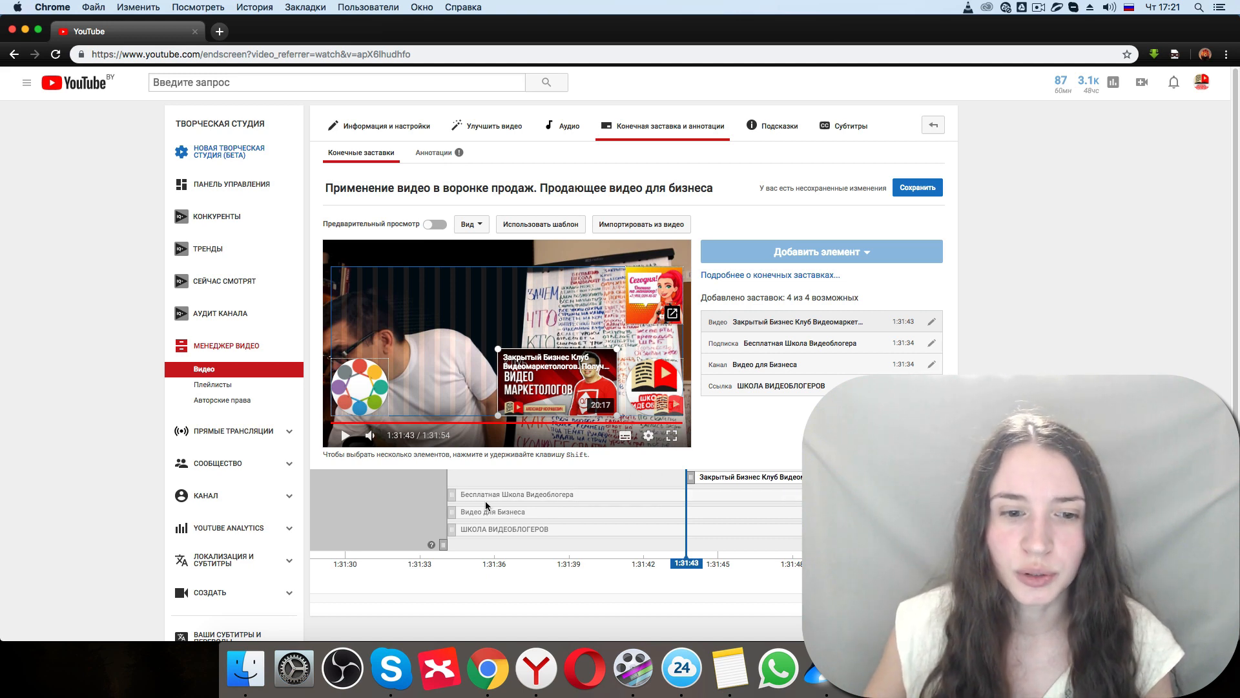
pyautogui.moveTo(451, 495); pyautogui.dragTo(632, 494)
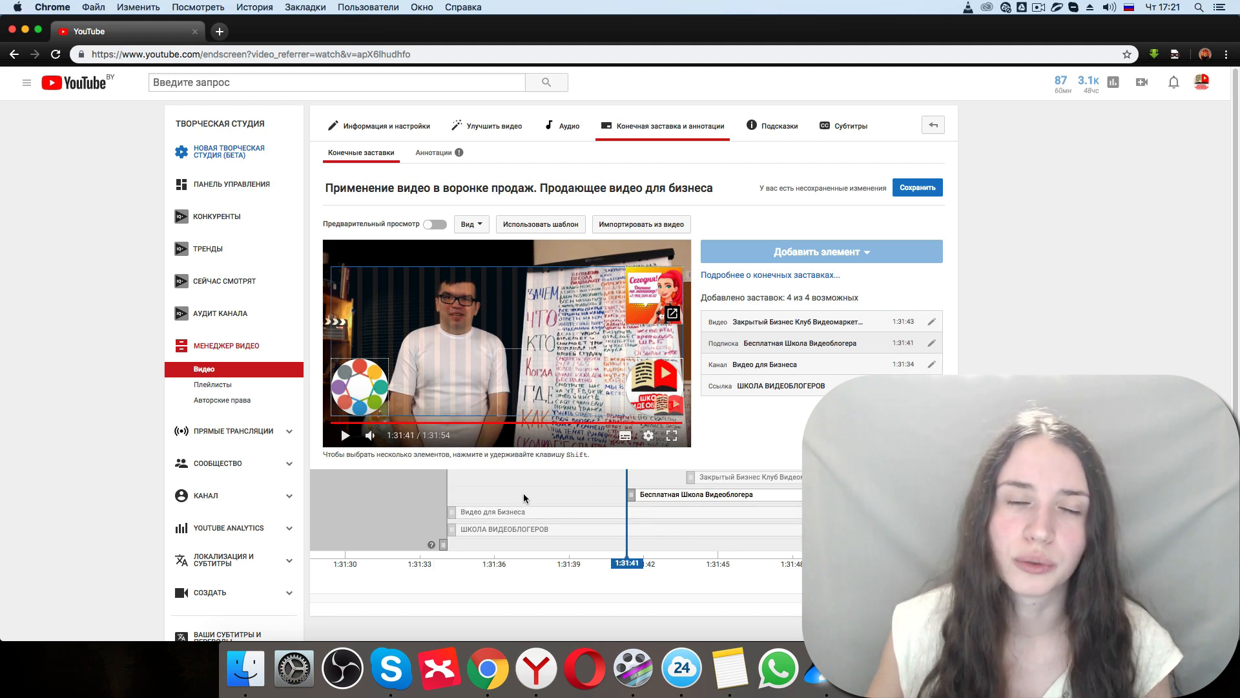
pyautogui.moveTo(452, 511)
pyautogui.mouseDown()
pyautogui.moveTo(404, 510)
pyautogui.moveTo(429, 493)
pyautogui.moveTo(393, 523)
pyautogui.moveTo(450, 525)
pyautogui.mouseUp()
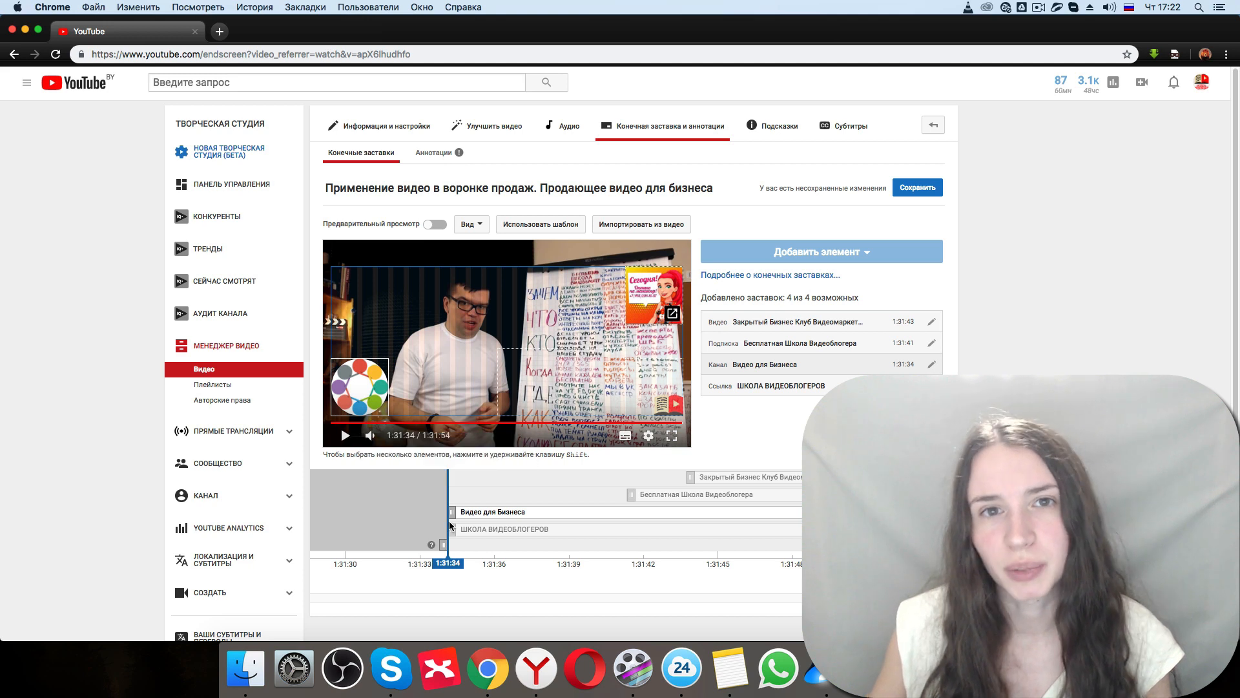